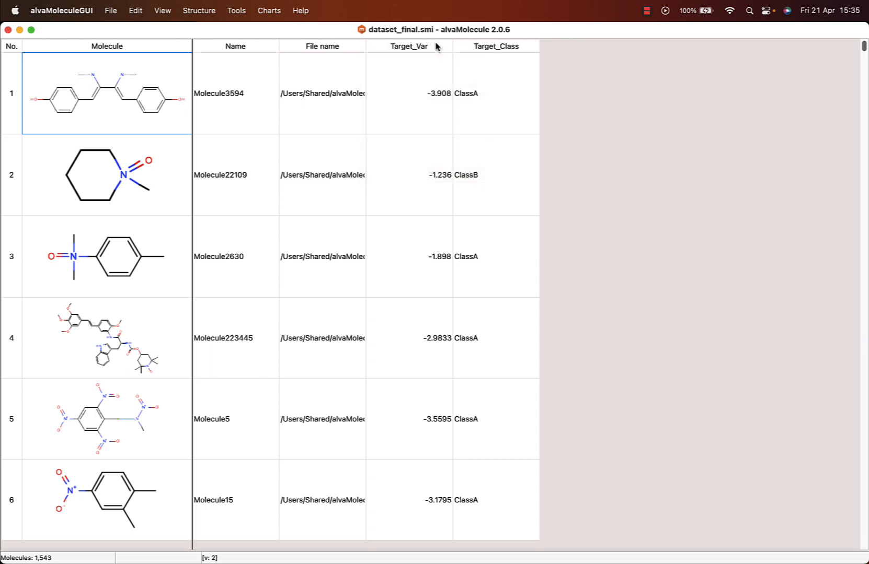
- Check the structures of the whole dataset with all ten checks enabled, and dismiss the results summary
{"action": "left_click", "coordinate": [208, 10]}
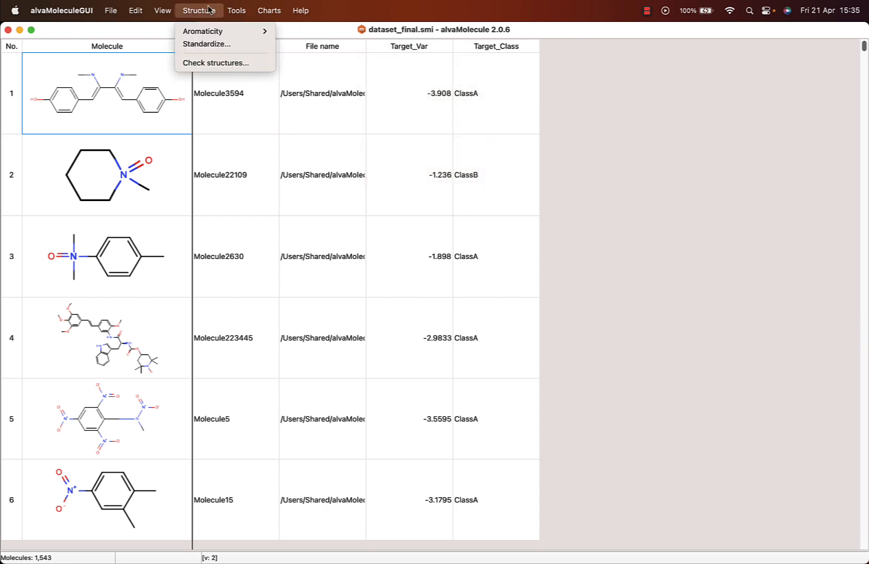
{"action": "left_click", "coordinate": [209, 63]}
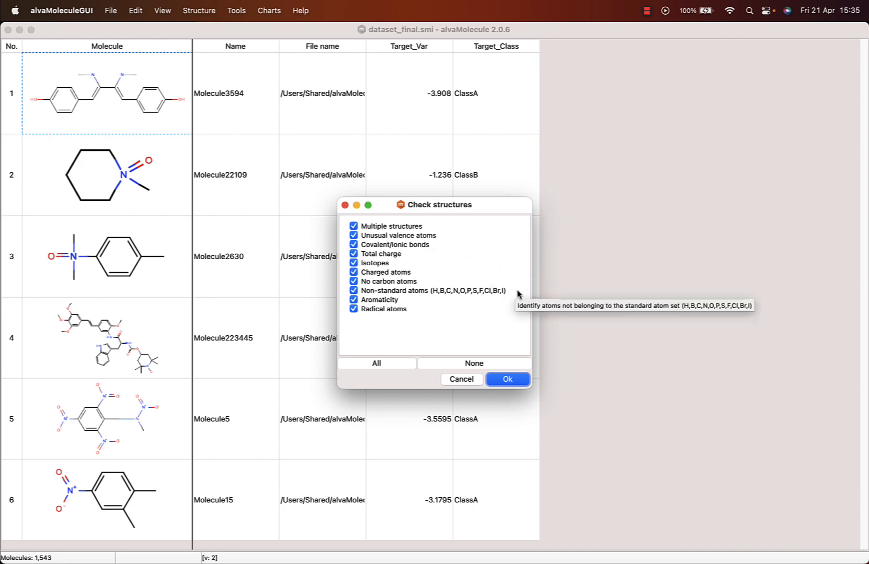
{"action": "left_click", "coordinate": [505, 383]}
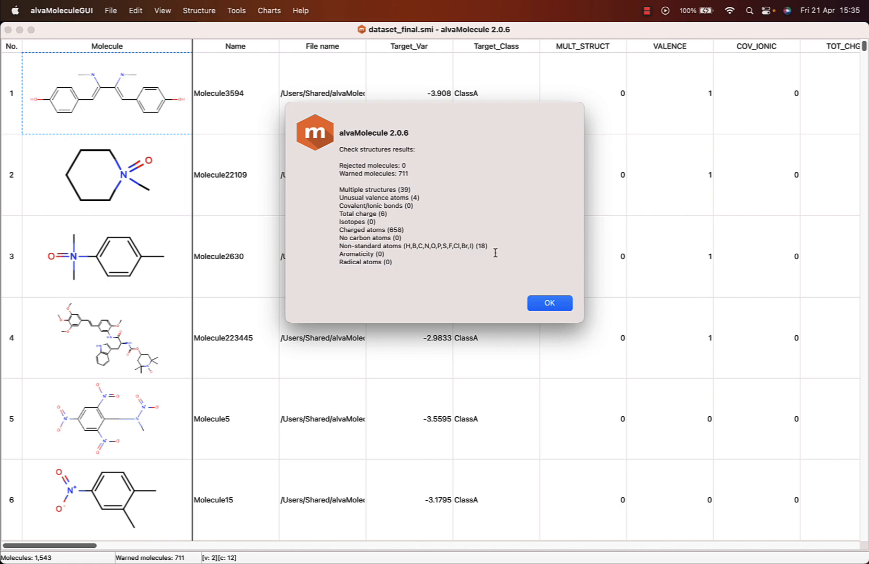
{"action": "left_click", "coordinate": [541, 304]}
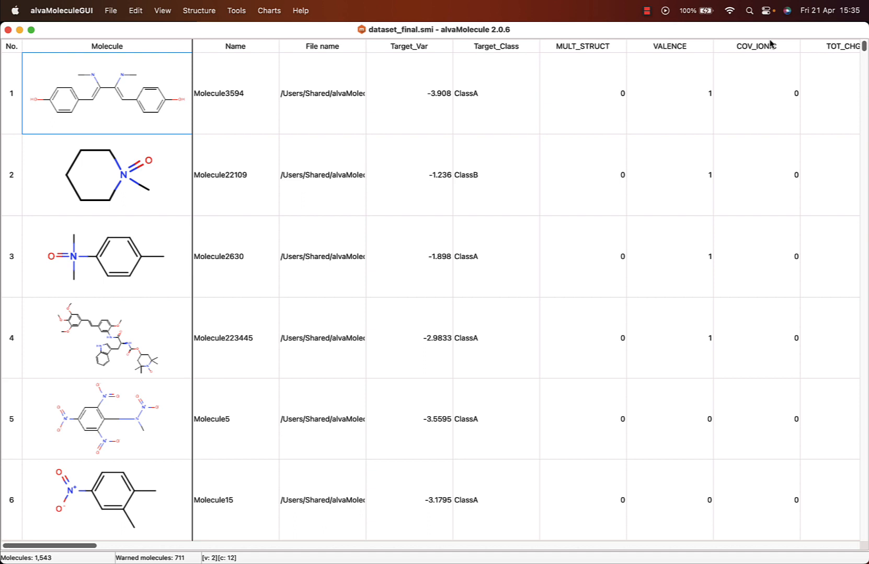
- Try a filter on the Molecule column with the SMARTS pattern CN(=O), and cancel it without applying
{"action": "right_click", "coordinate": [603, 51]}
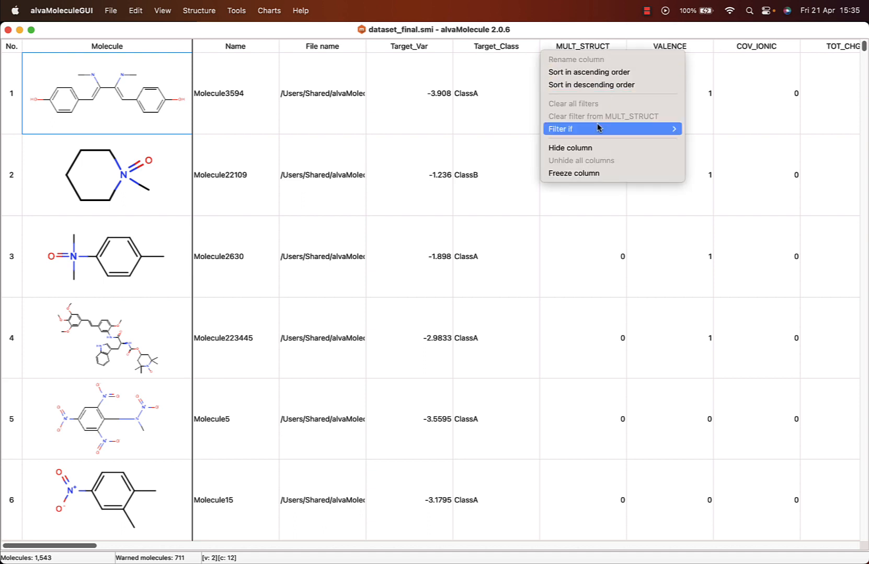
{"action": "left_click", "coordinate": [598, 45]}
{"action": "right_click", "coordinate": [153, 46]}
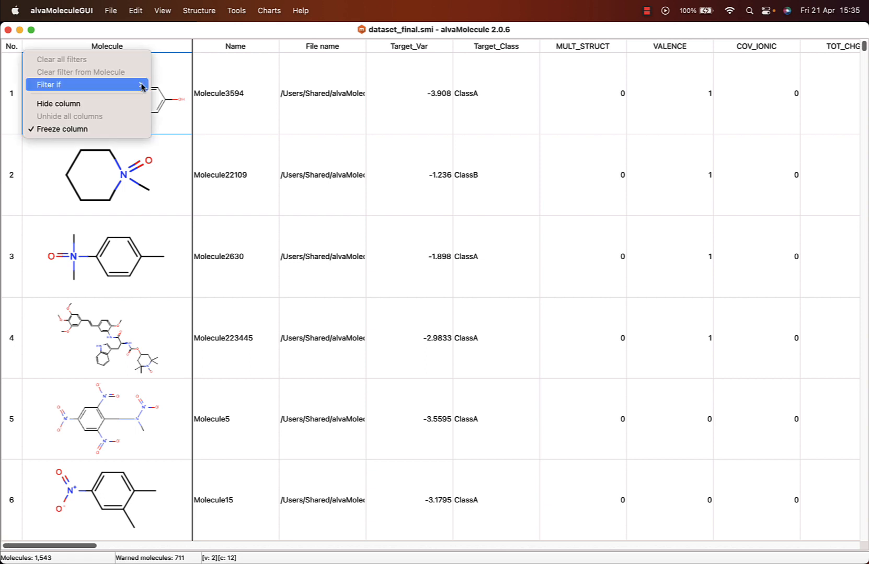
{"action": "mouse_move", "coordinate": [142, 86]}
{"action": "left_click", "coordinate": [171, 84]}
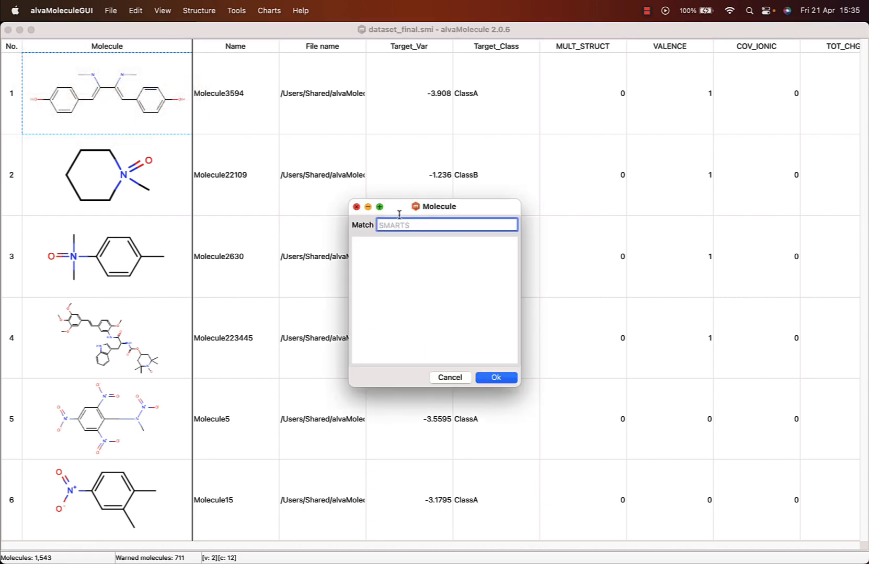
{"action": "type", "text": "CN(=O)"}
{"action": "left_click", "coordinate": [451, 377]}
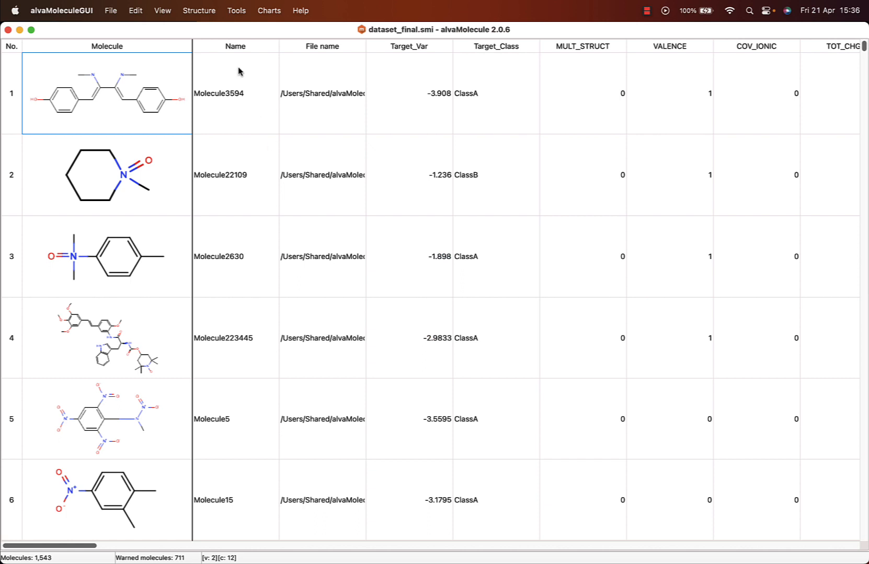
- Select standardizers for unusual covalent bonds to ionic bonds, missing hydrogens, monoatomic fragment removal, nitro groups (-[N+][O-]=O) and molecule neutralization
{"action": "left_click", "coordinate": [199, 10]}
{"action": "mouse_move", "coordinate": [210, 31]}
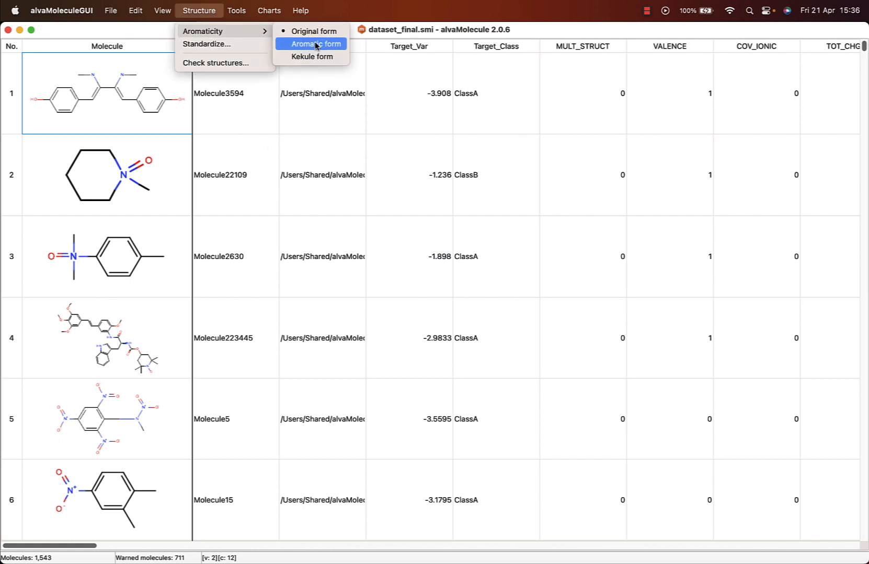
{"action": "left_click", "coordinate": [231, 45]}
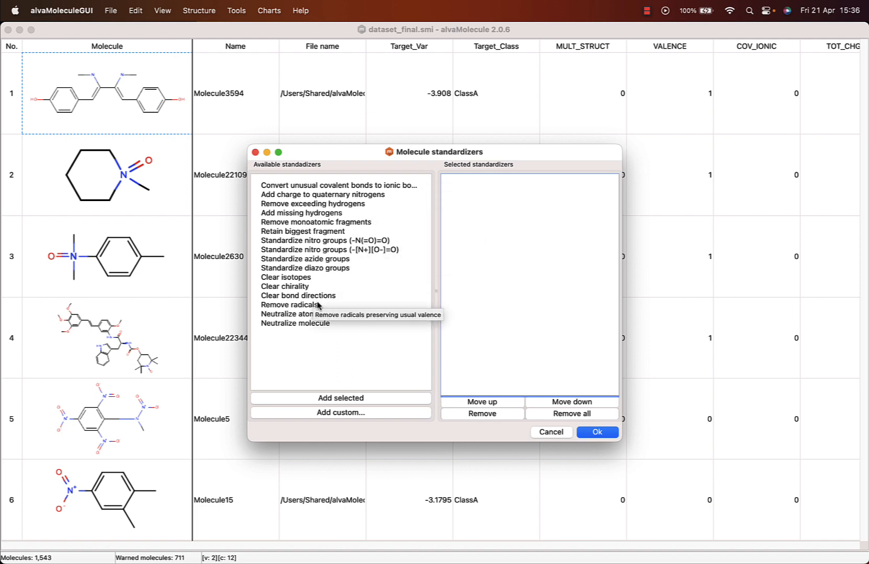
{"action": "double_click", "coordinate": [361, 186]}
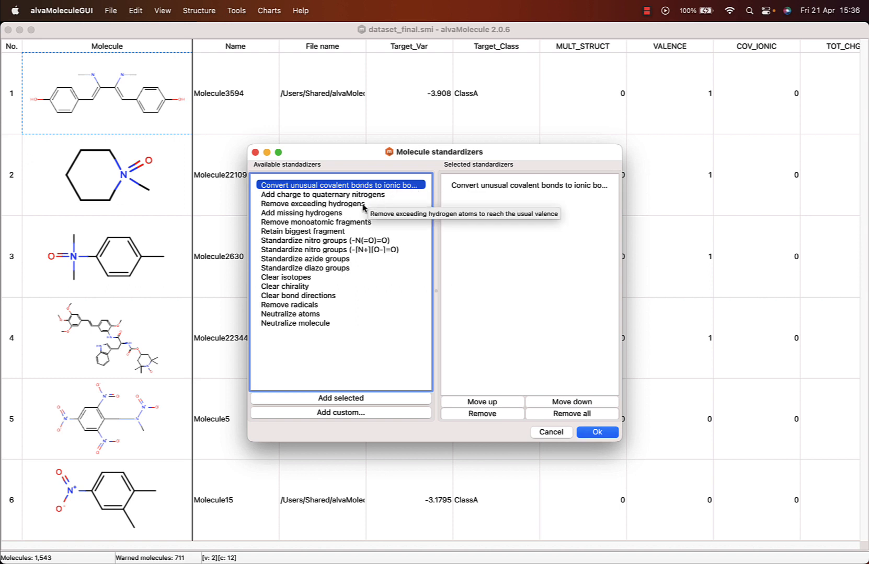
{"action": "double_click", "coordinate": [340, 213]}
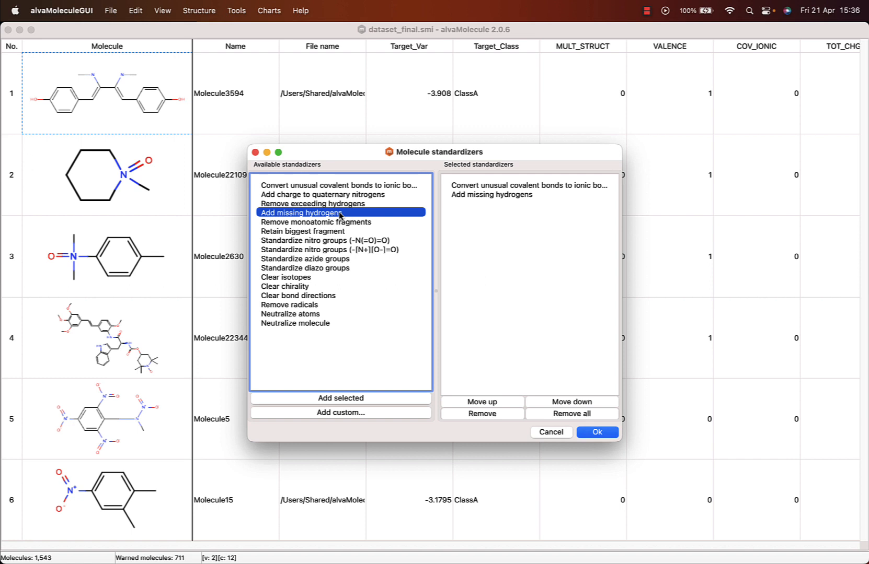
{"action": "double_click", "coordinate": [331, 223]}
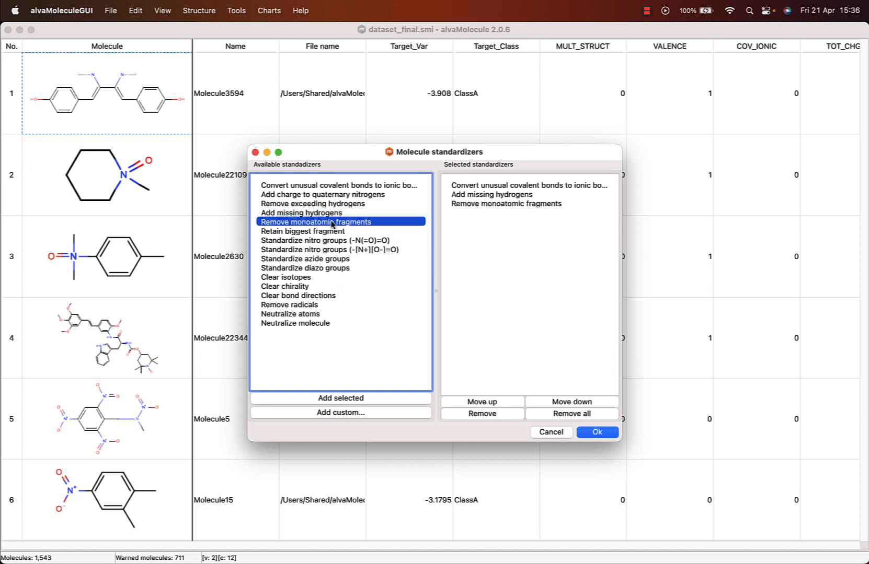
{"action": "double_click", "coordinate": [302, 252]}
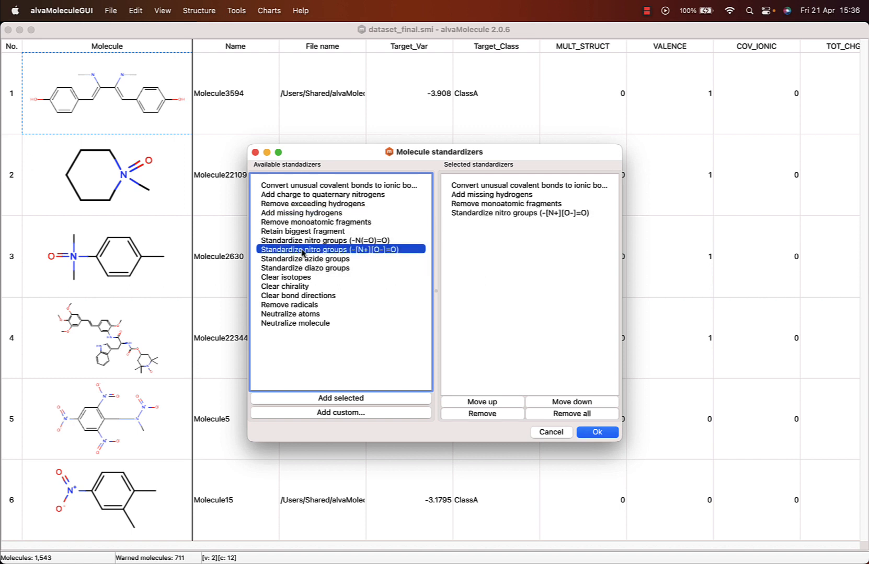
{"action": "double_click", "coordinate": [287, 324]}
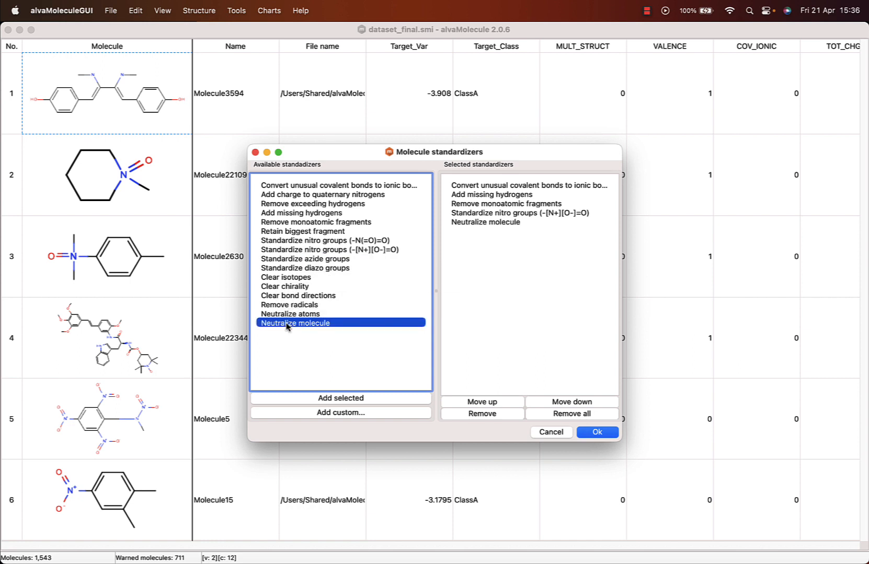
- Reorder the selected standardizers so that Remove monoatomic fragments comes before Add missing hydrogens
{"action": "left_click", "coordinate": [494, 204]}
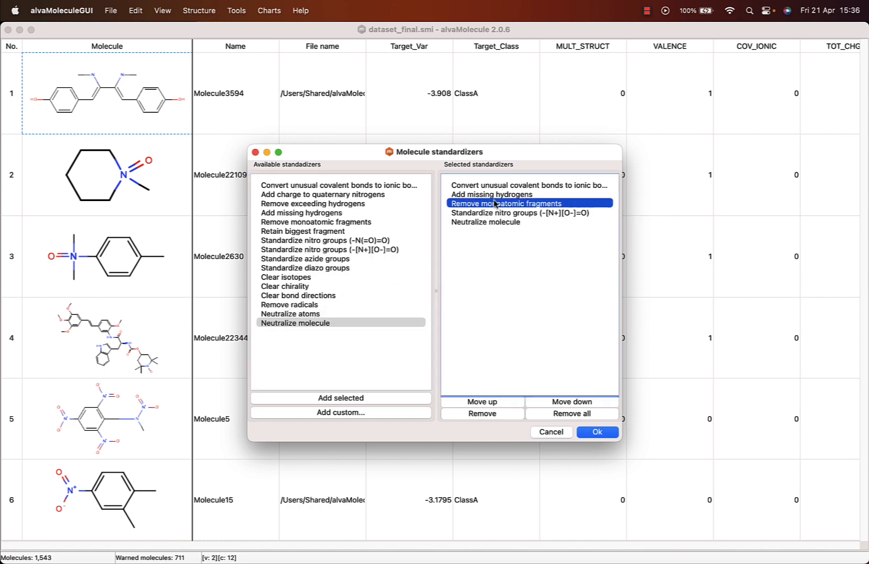
{"action": "left_click", "coordinate": [495, 403]}
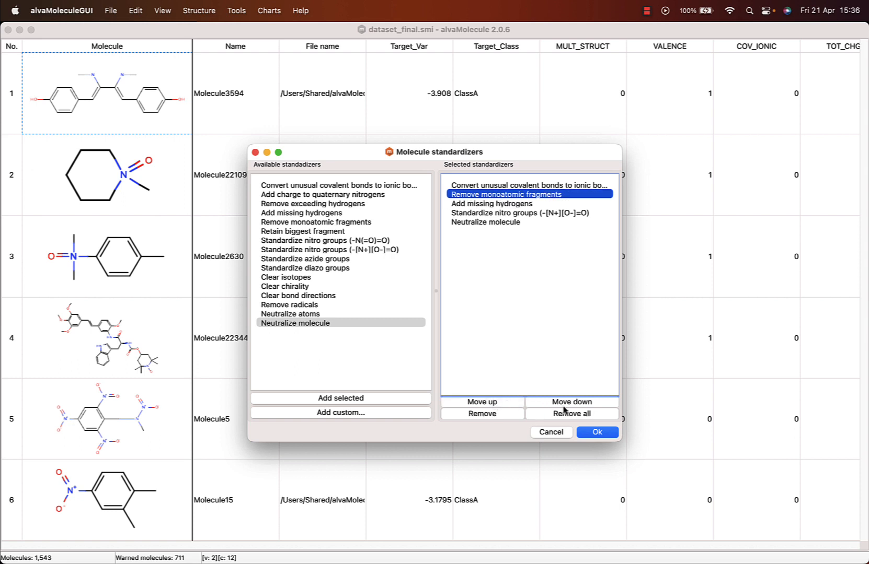
{"action": "left_click", "coordinate": [566, 403]}
{"action": "left_click", "coordinate": [518, 402]}
- Add a custom standardizer with the reaction *[c:1]([C:2])[O:3]>>*[c:1]([C:2])[N:3], and cancel the standardization without applying it
{"action": "left_click", "coordinate": [324, 413]}
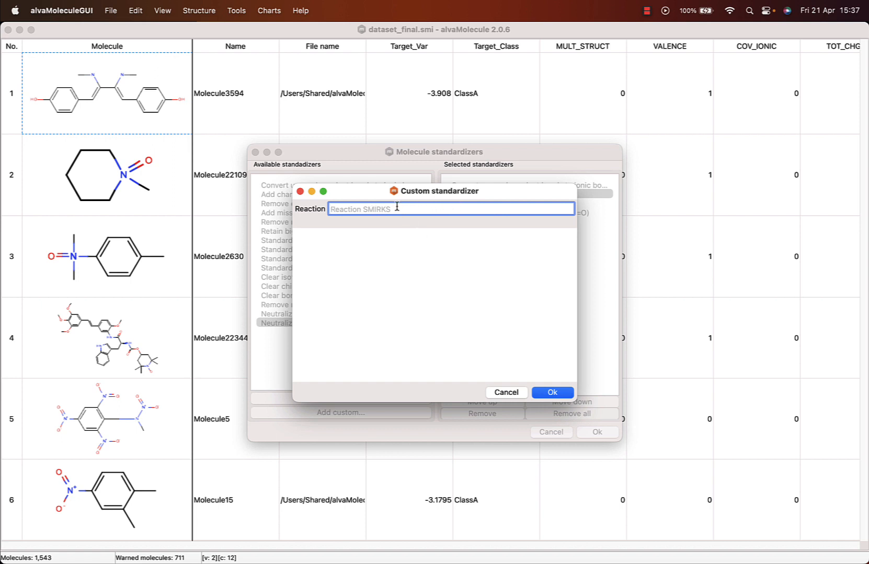
{"action": "type", "text": "*[c:1]([C:2])[O:3]>>*[c:1]([C:2])[N:3]"}
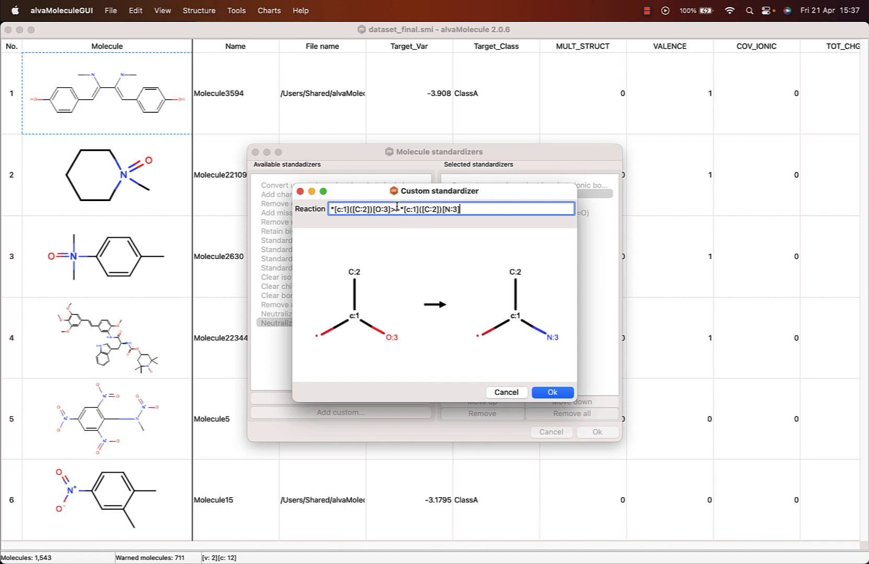
{"action": "left_click", "coordinate": [552, 393]}
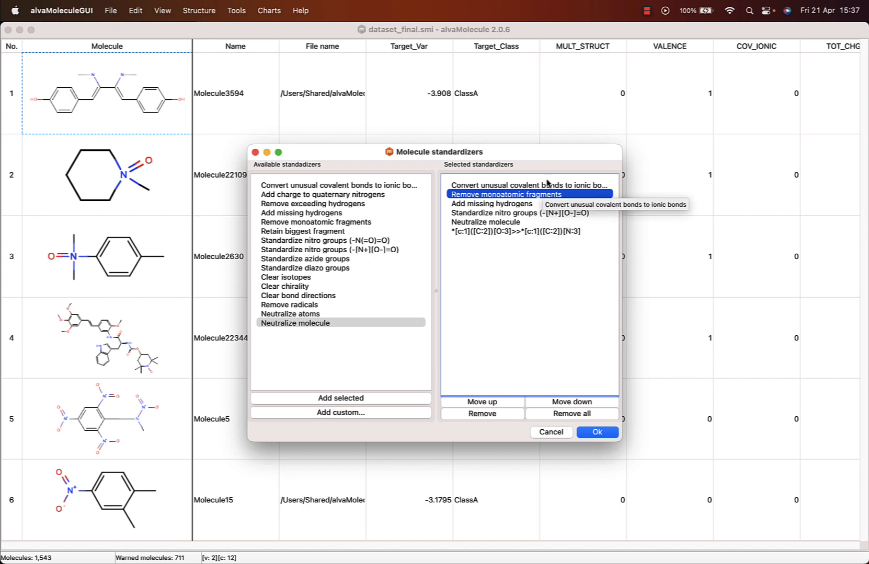
{"action": "left_click", "coordinate": [561, 430]}
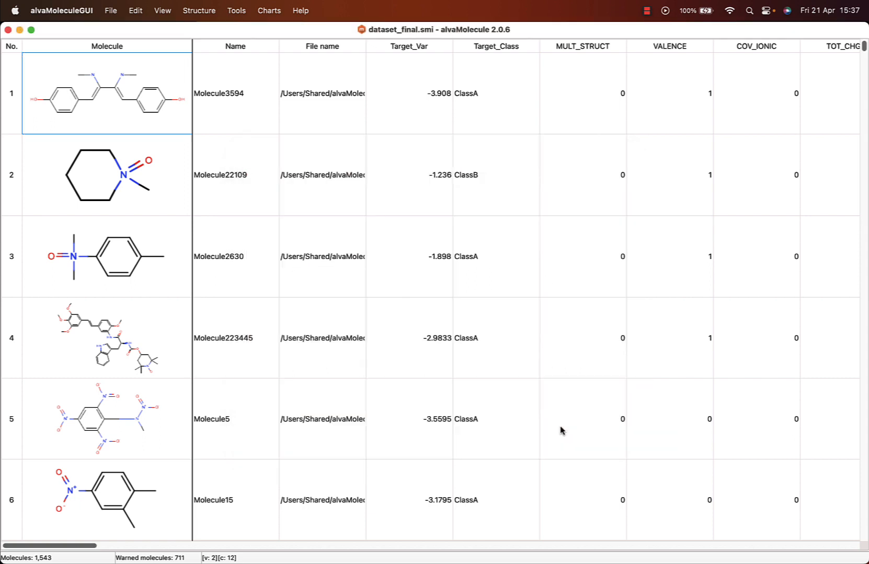
- Try the Name column as the duplicate criterion, but run the duplicates analysis by Molecule with Ignore stereochemistry off
{"action": "left_click", "coordinate": [241, 12]}
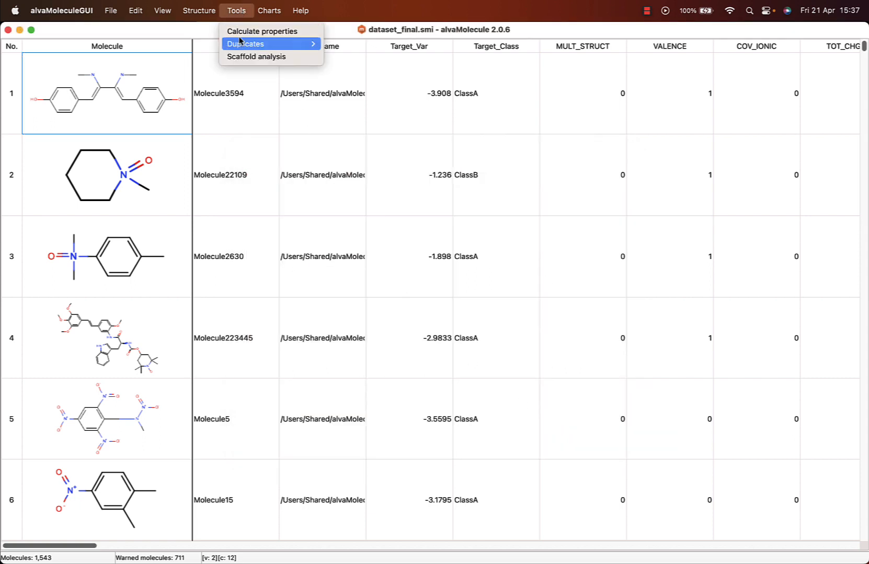
{"action": "mouse_move", "coordinate": [241, 44]}
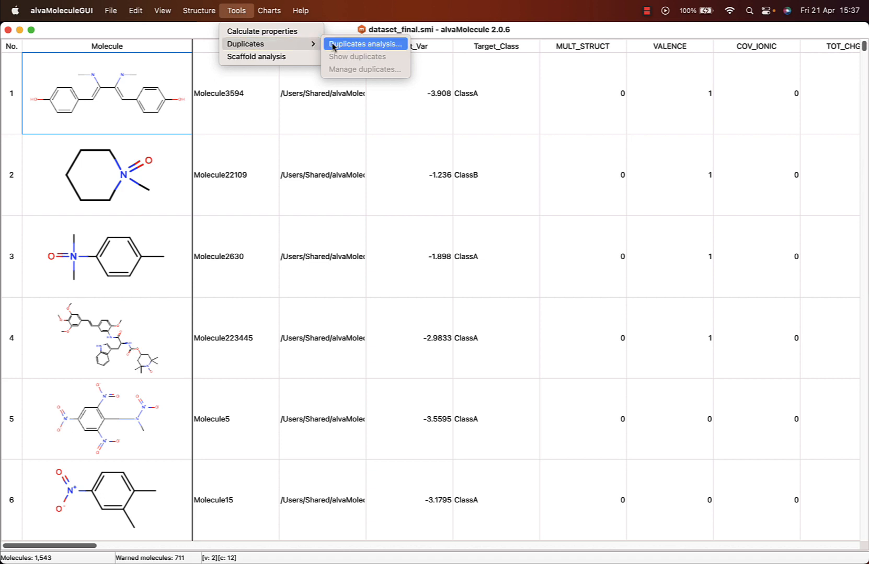
{"action": "left_click", "coordinate": [397, 44]}
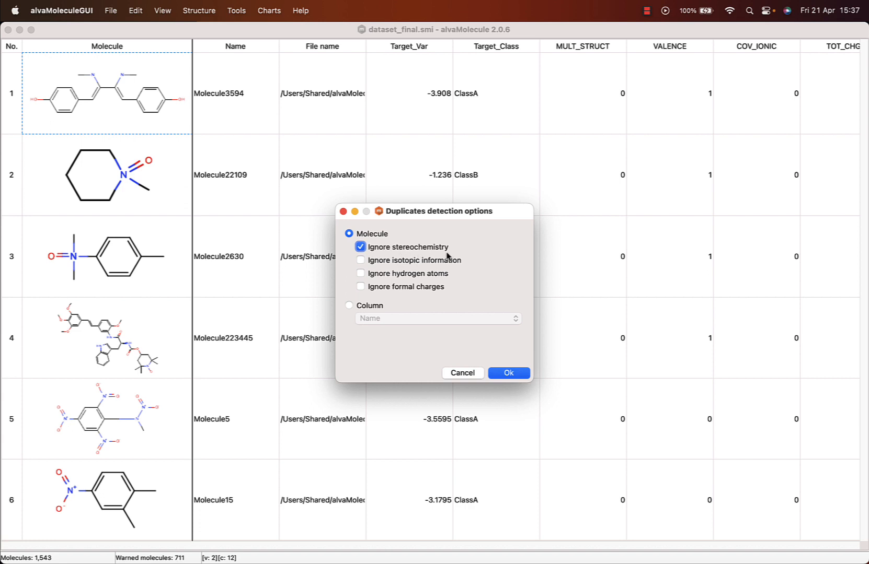
{"action": "left_click", "coordinate": [361, 247]}
{"action": "left_click", "coordinate": [359, 309]}
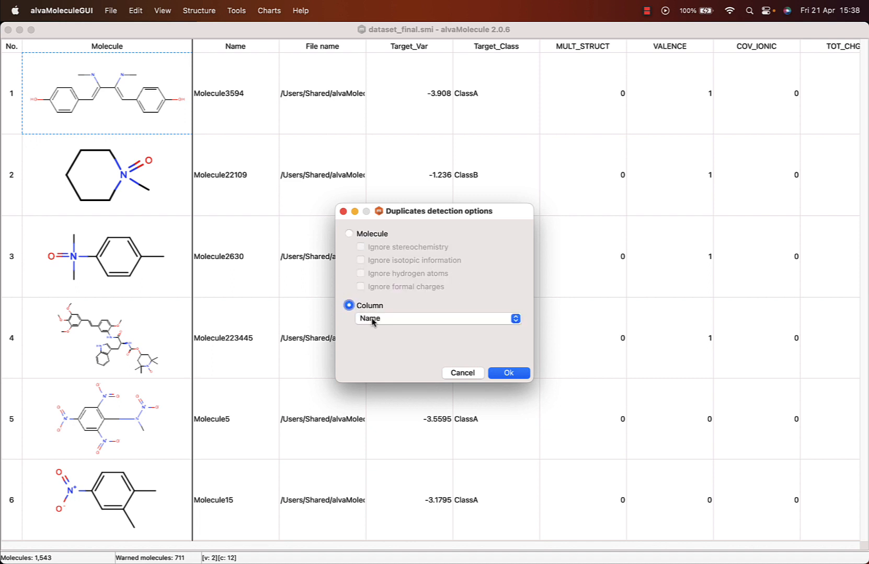
{"action": "left_click", "coordinate": [372, 320]}
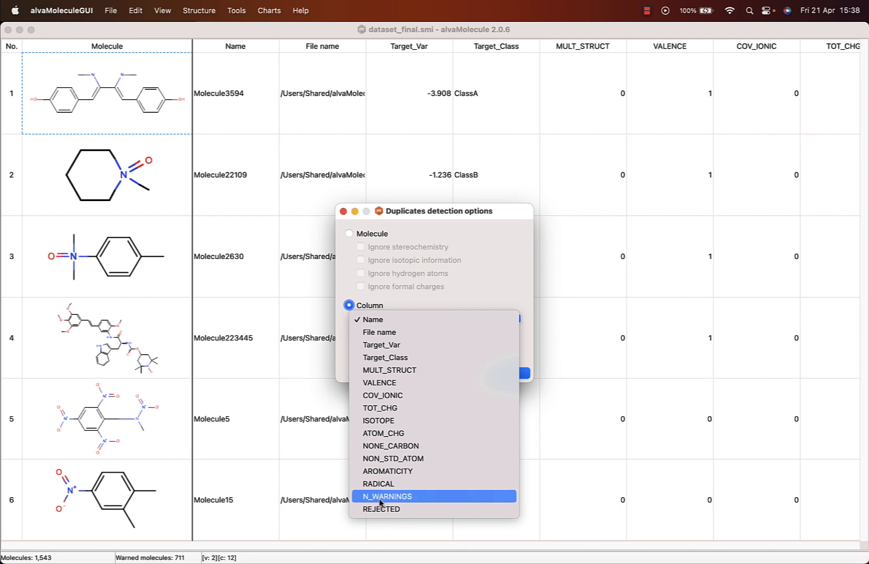
{"action": "left_click", "coordinate": [376, 320]}
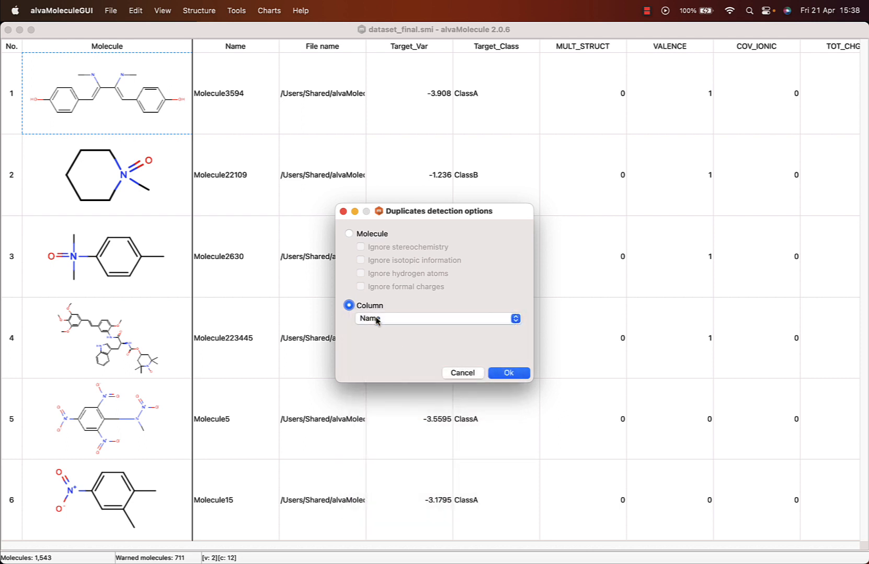
{"action": "left_click", "coordinate": [349, 234]}
{"action": "left_click", "coordinate": [508, 374]}
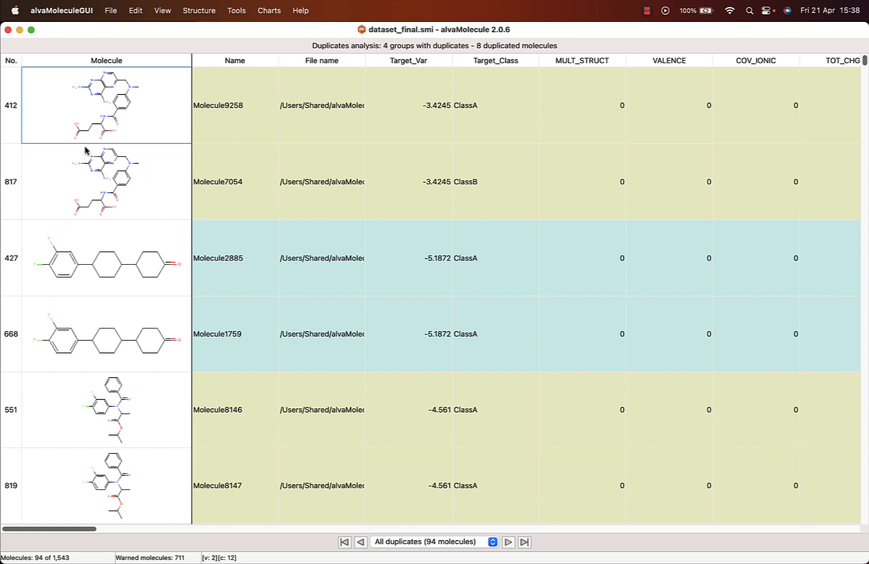
- Delete Molecule7054 (No. 817) from the duplicates list and confirm the deletion
{"action": "left_click", "coordinate": [7, 182]}
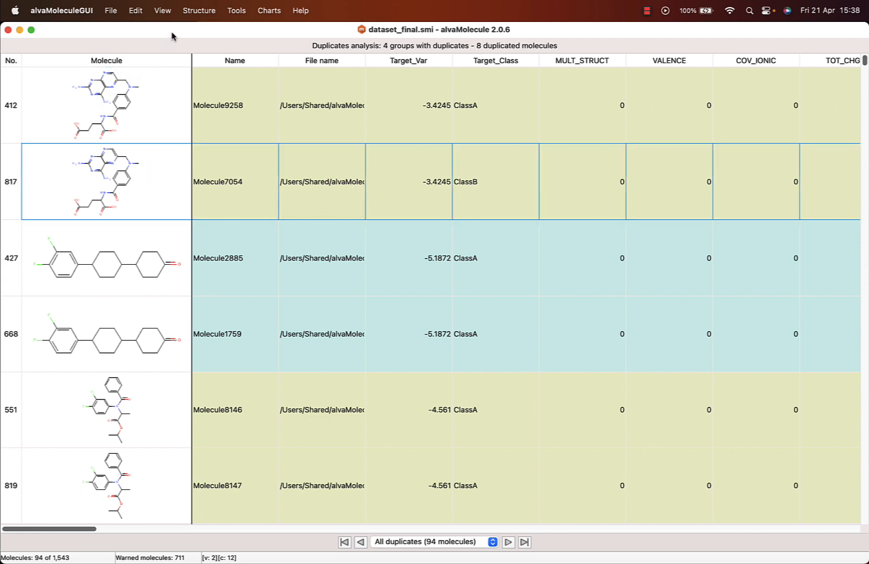
{"action": "left_click", "coordinate": [136, 10]}
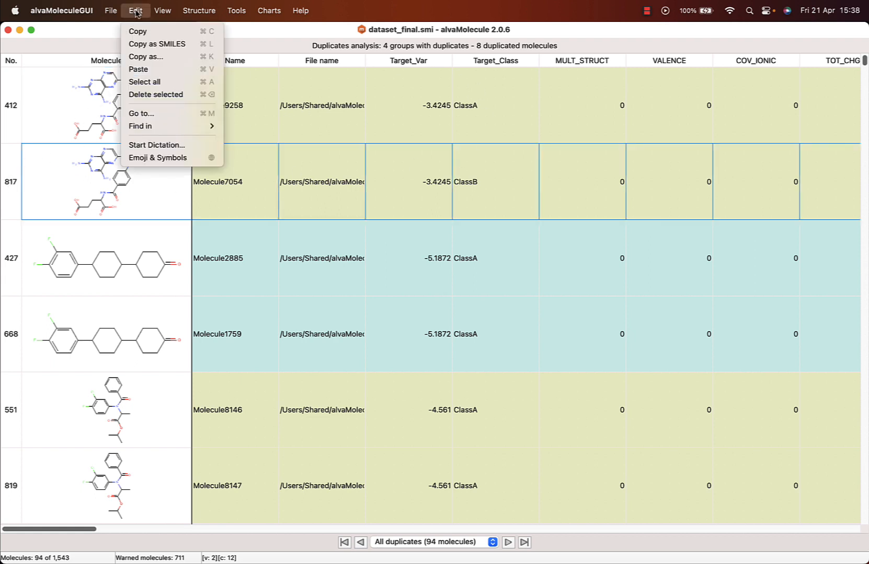
{"action": "left_click", "coordinate": [148, 96]}
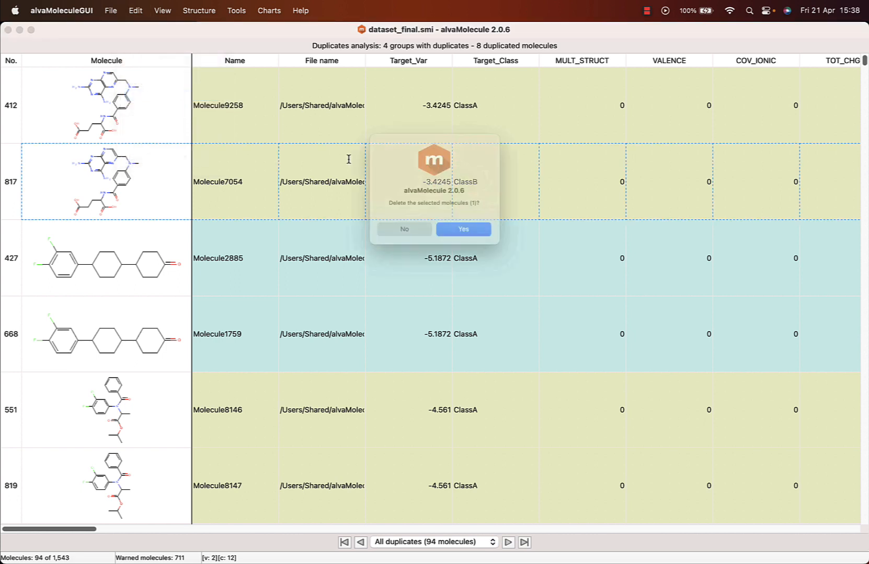
{"action": "left_click", "coordinate": [466, 236]}
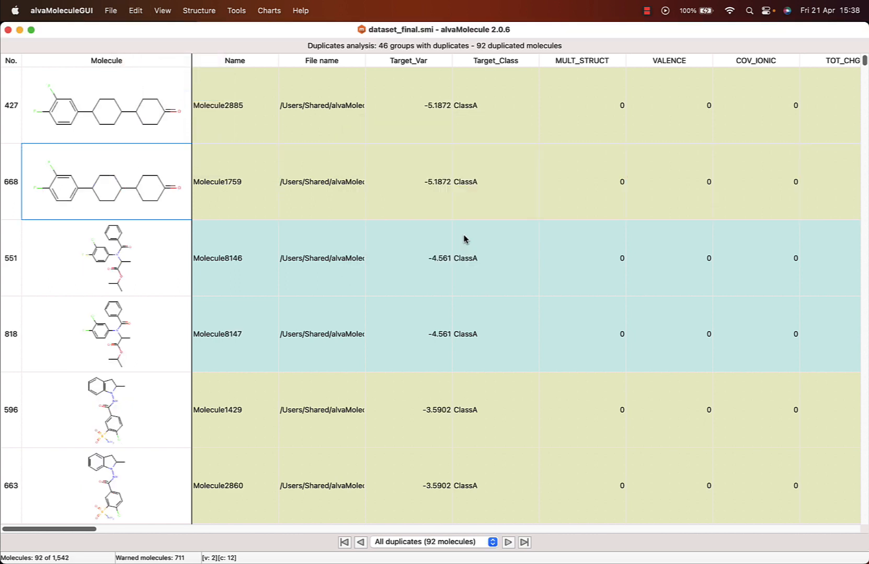
- Remove duplicates in bulk, keeping only the first molecule where Target_Var and Target_Class have the same values
{"action": "left_click", "coordinate": [245, 13]}
{"action": "mouse_move", "coordinate": [261, 44]}
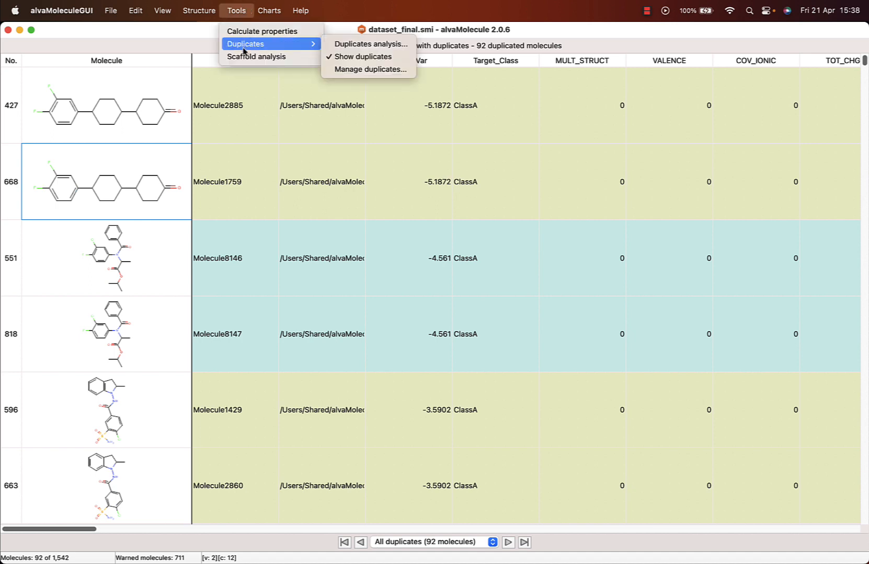
{"action": "left_click", "coordinate": [347, 70]}
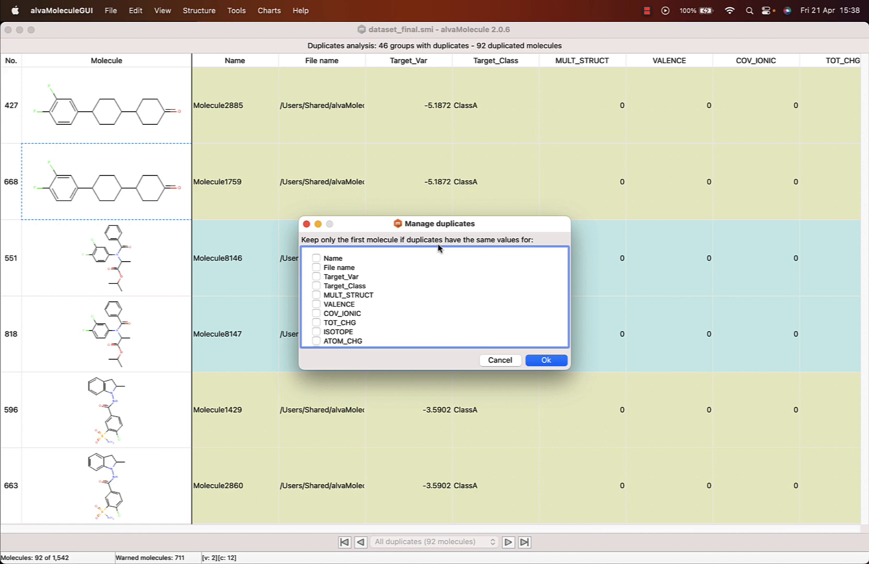
{"action": "left_click", "coordinate": [318, 279]}
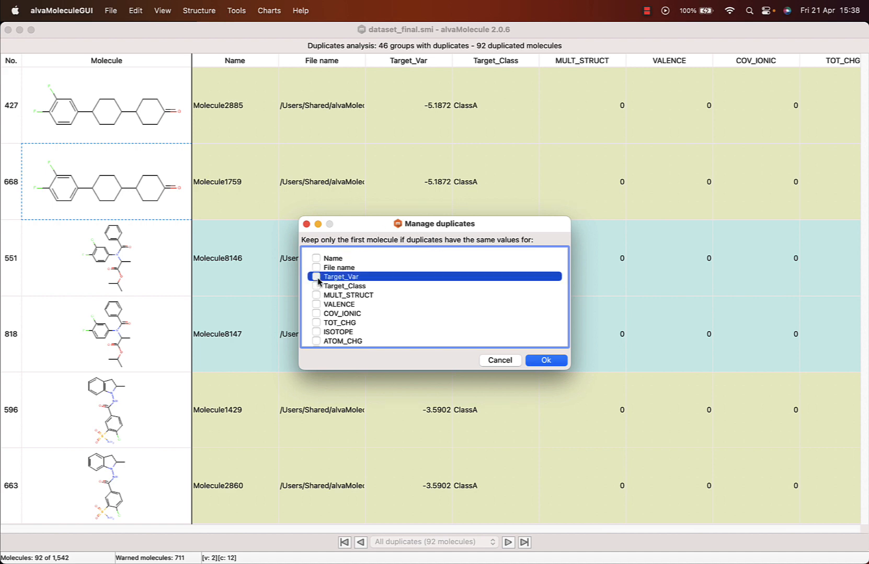
{"action": "left_click", "coordinate": [318, 287]}
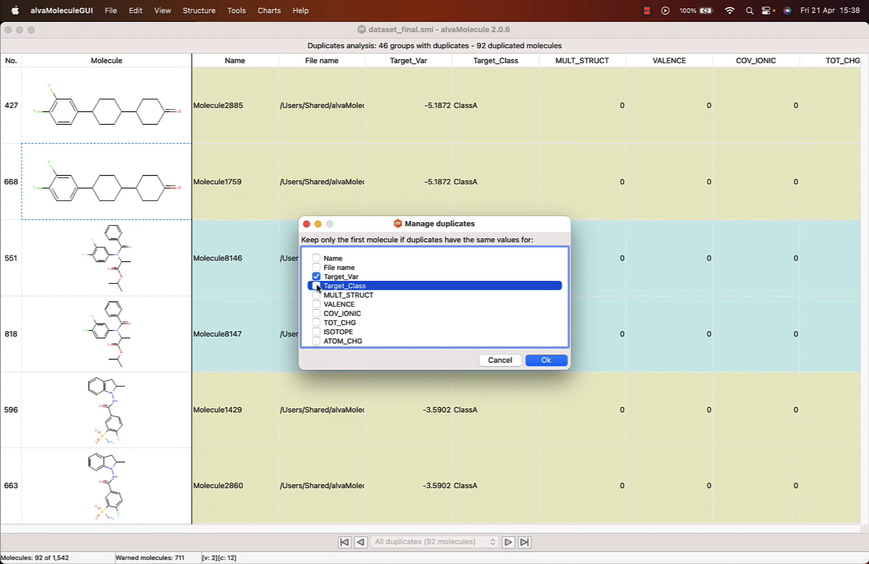
{"action": "left_click", "coordinate": [544, 361]}
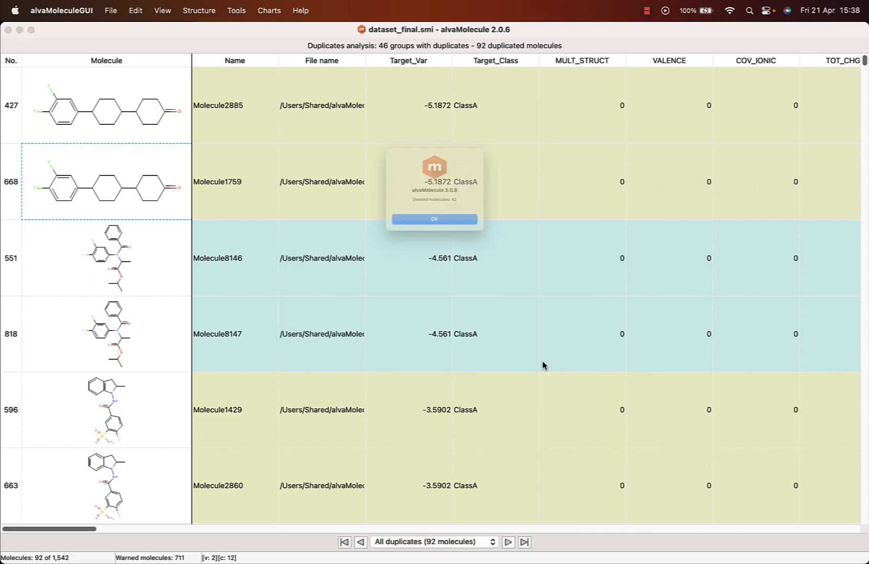
{"action": "left_click", "coordinate": [447, 235]}
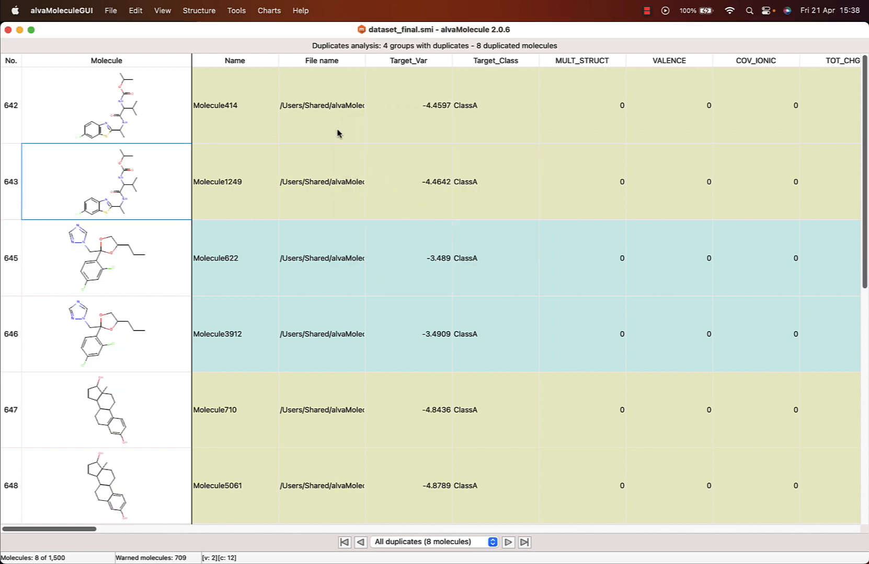
- Run the scaffold analysis on the dataset and widen the scaffold grid so its labels are fully readable
{"action": "left_click", "coordinate": [240, 15]}
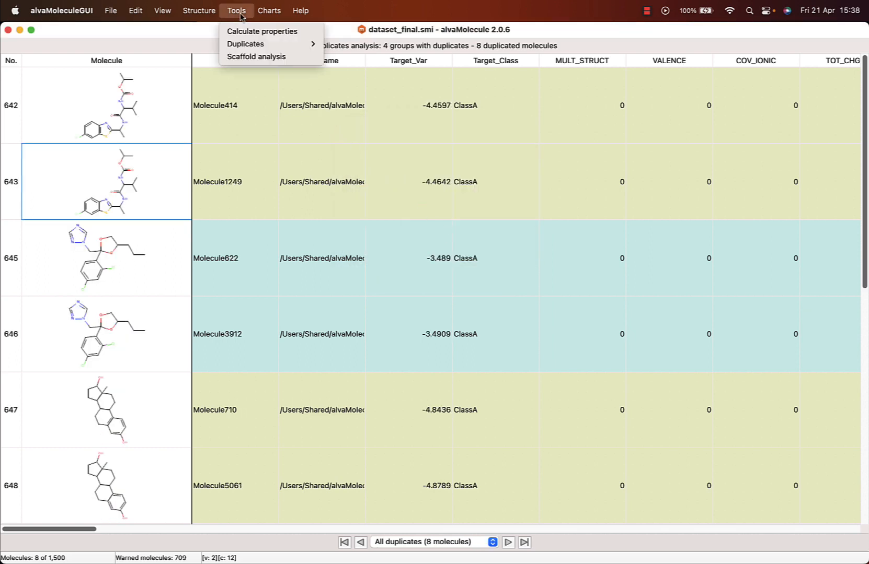
{"action": "left_click", "coordinate": [264, 57]}
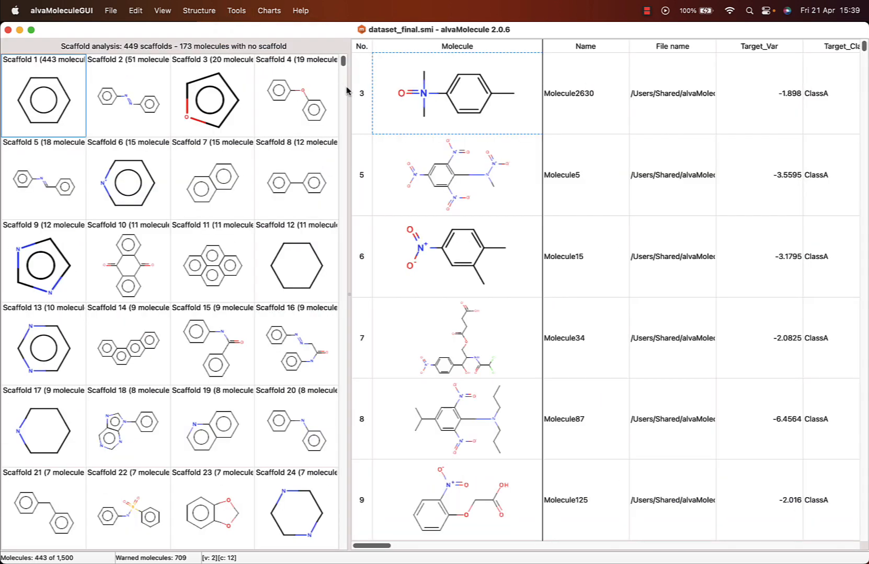
{"action": "left_click_drag", "start_coordinate": [348, 89], "coordinate": [422, 109]}
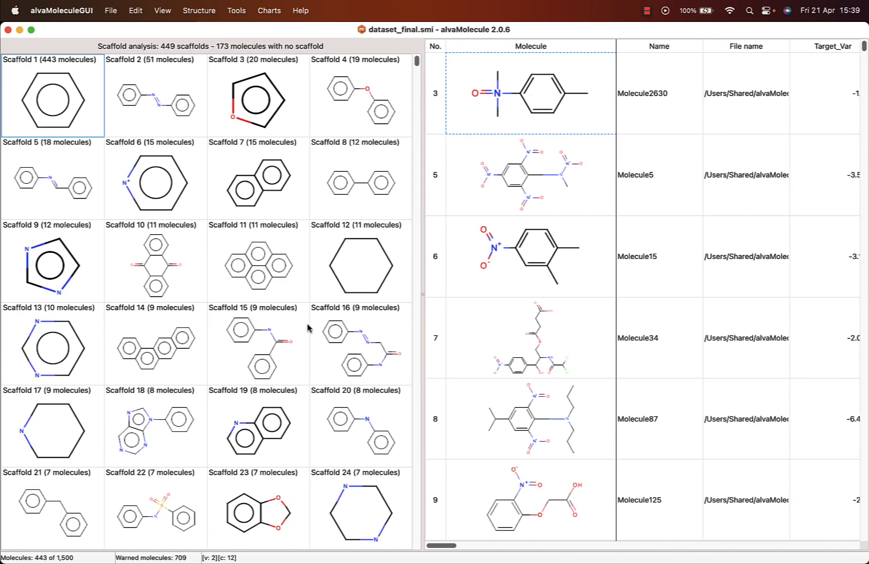
- Browse the scaffolds and view the molecules belonging to Scaffolds 27, 31, 3, 6 and 11
{"action": "scroll", "coordinate": [307, 328], "scroll_direction": "down", "scroll_amount": 10}
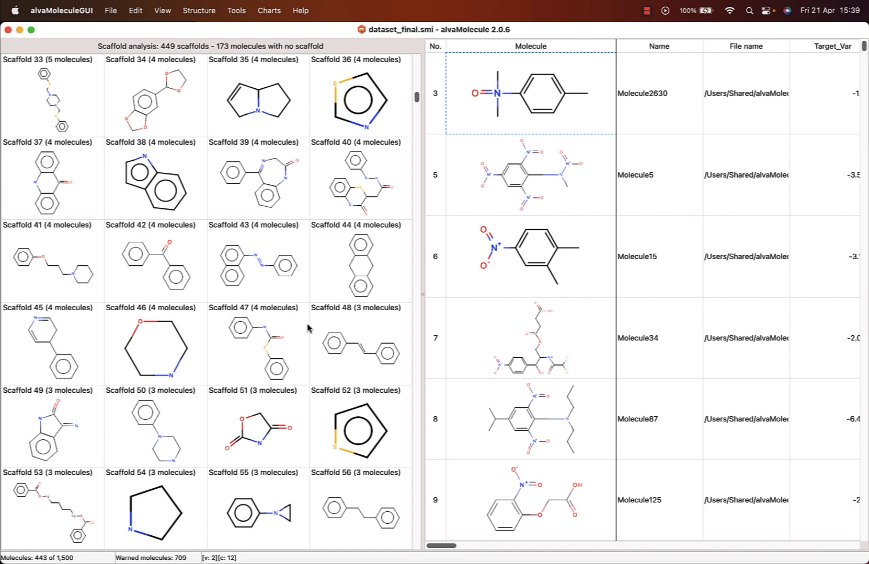
{"action": "scroll", "coordinate": [307, 328], "scroll_direction": "up", "scroll_amount": 2}
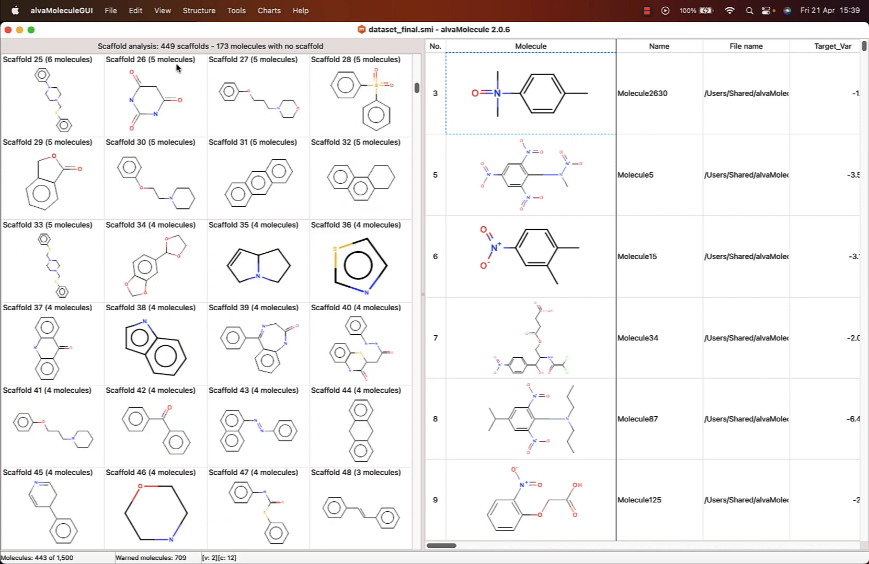
{"action": "left_click", "coordinate": [287, 102]}
{"action": "left_click", "coordinate": [258, 182]}
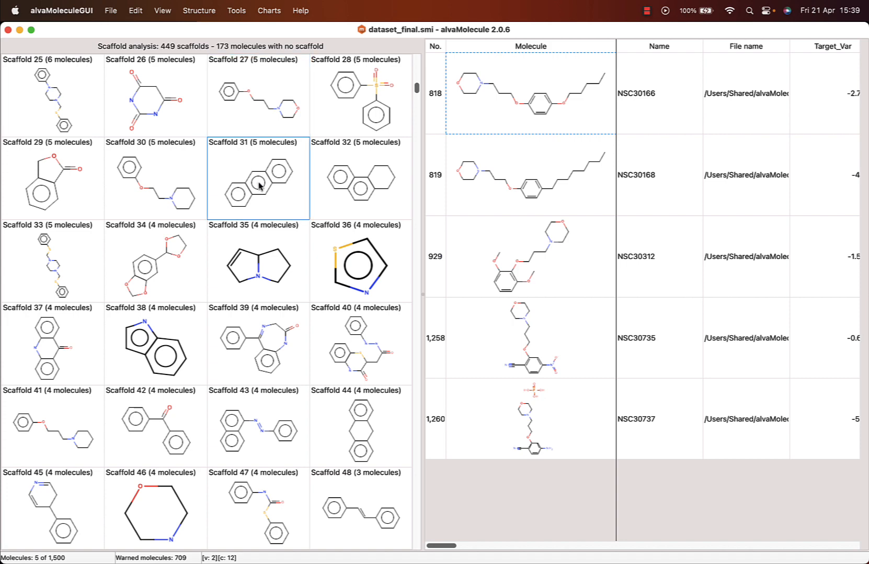
{"action": "scroll", "coordinate": [258, 183], "scroll_direction": "up", "scroll_amount": 6}
{"action": "left_click", "coordinate": [257, 101]}
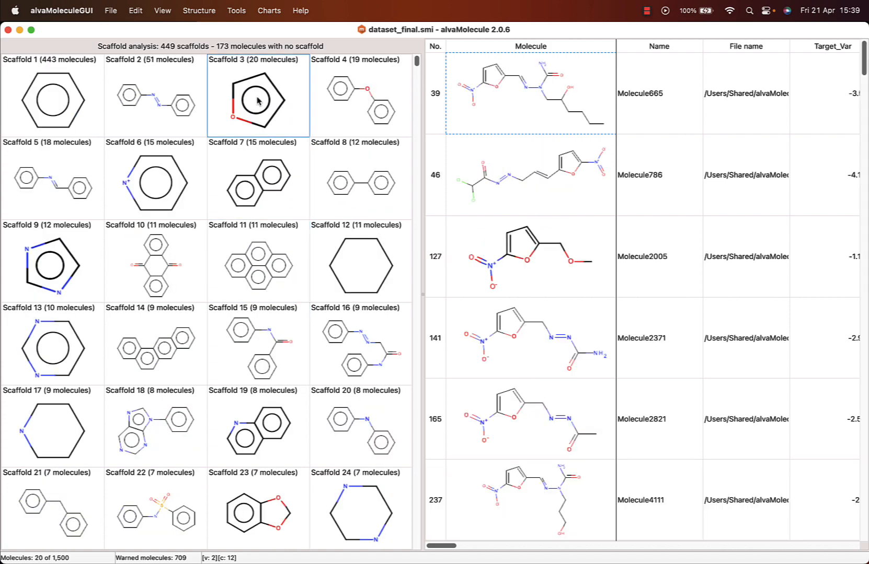
{"action": "left_click", "coordinate": [163, 175]}
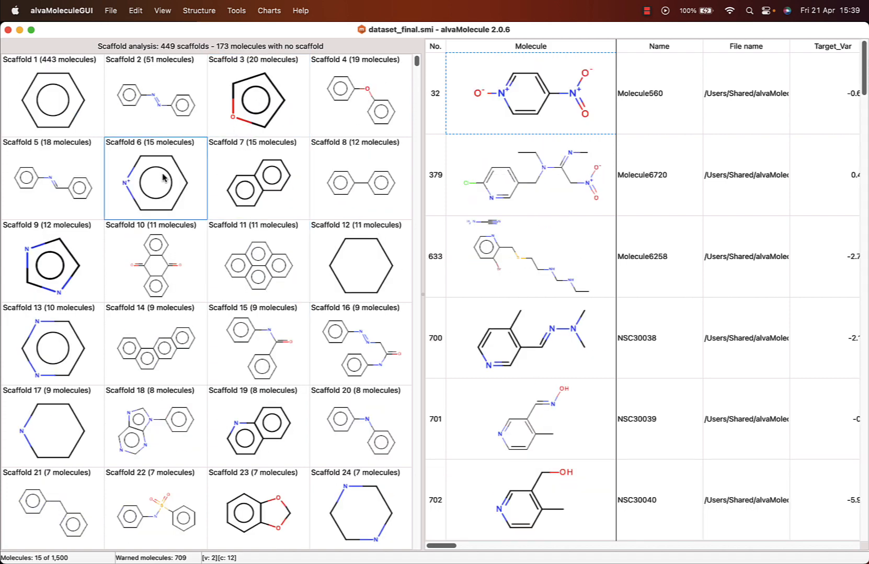
{"action": "left_click", "coordinate": [253, 258]}
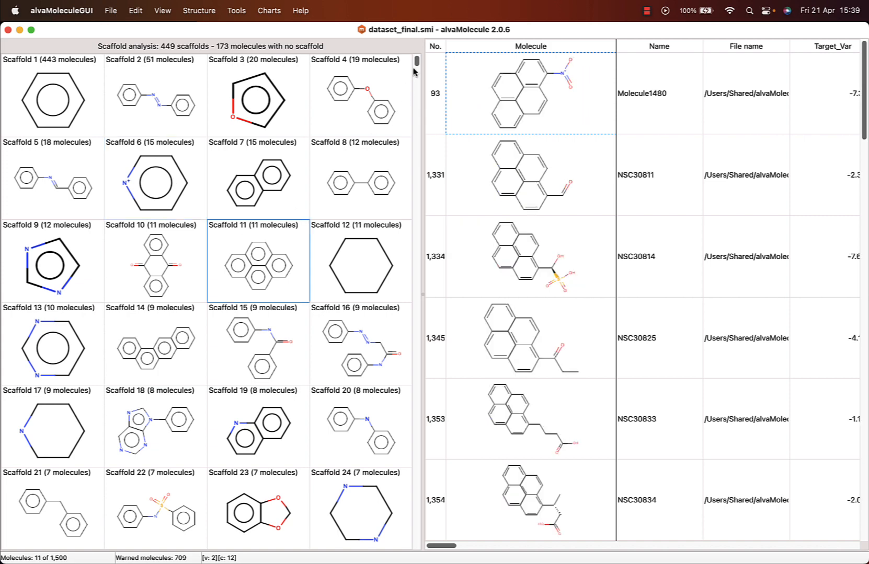
- View the molecules in the No scaffold group at the end of the scaffold grid and look through them
{"action": "left_click_drag", "start_coordinate": [417, 65], "coordinate": [411, 546]}
{"action": "scroll", "coordinate": [330, 487], "scroll_direction": "down", "scroll_amount": 2}
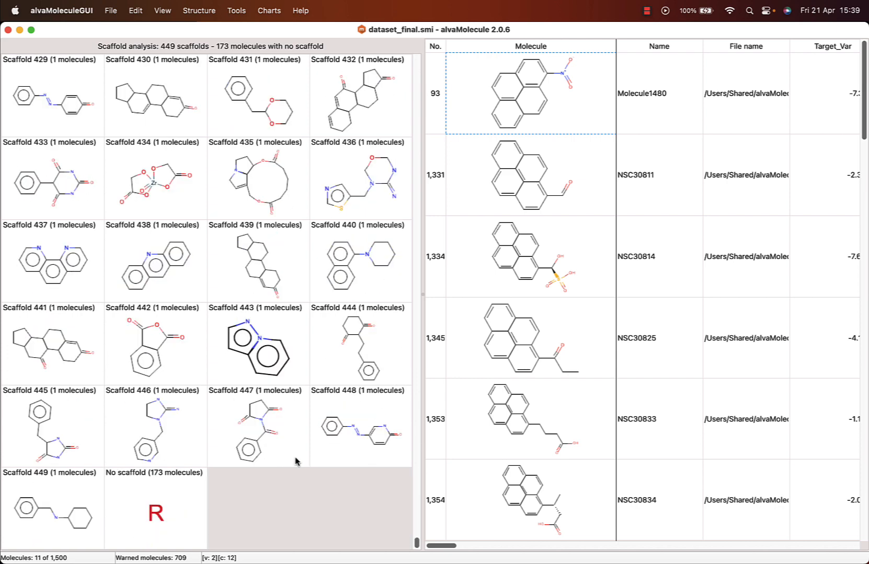
{"action": "left_click", "coordinate": [166, 525]}
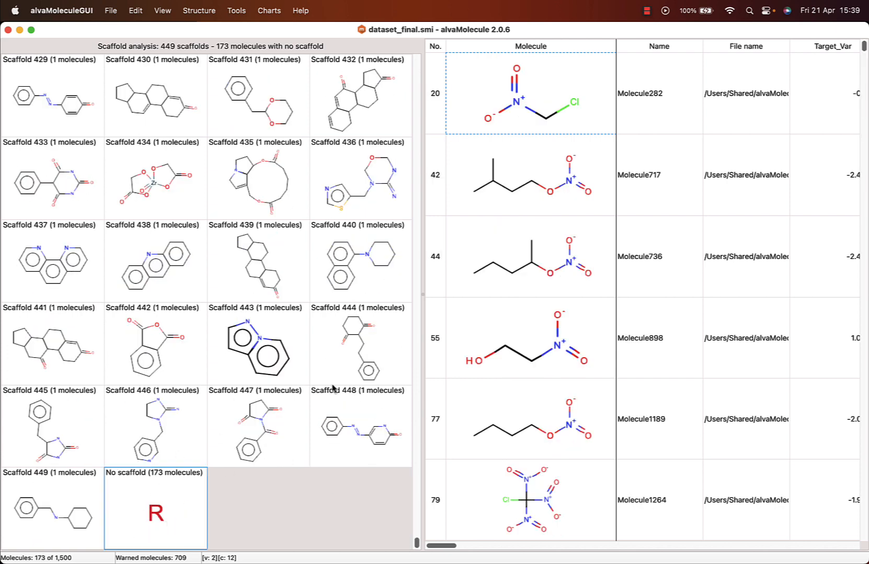
{"action": "scroll", "coordinate": [513, 340], "scroll_direction": "down", "scroll_amount": 10}
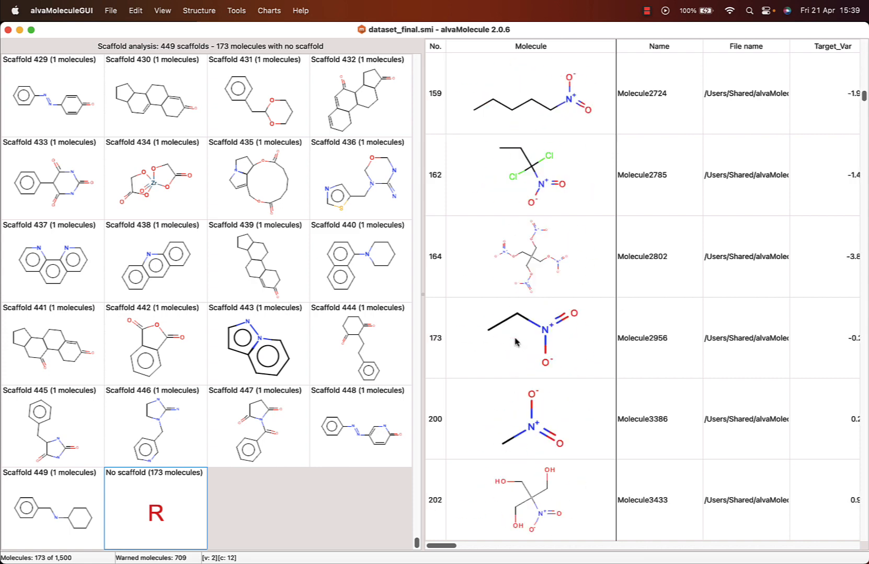
{"action": "scroll", "coordinate": [514, 343], "scroll_direction": "up", "scroll_amount": 5}
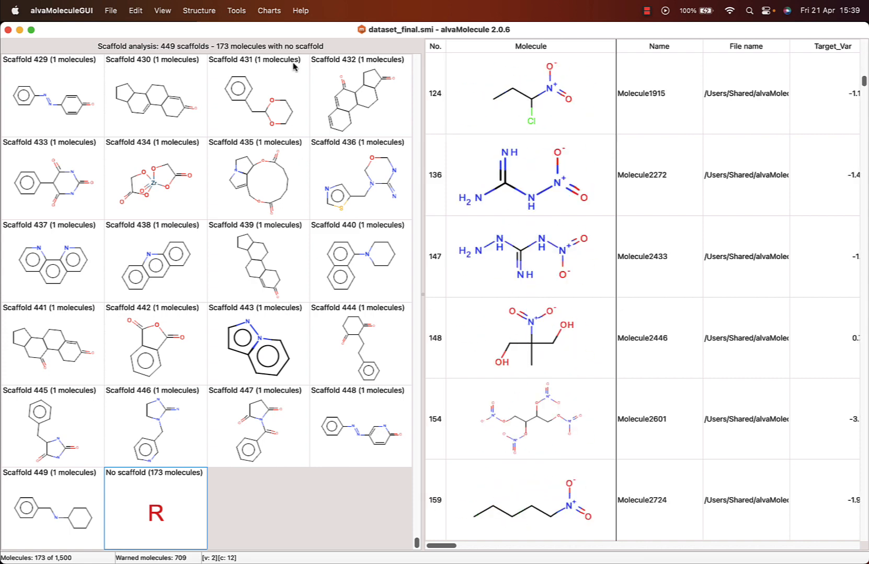
- Turn off the scaffold analysis and calculate the molecular properties for the dataset
{"action": "left_click", "coordinate": [242, 11]}
{"action": "left_click", "coordinate": [245, 56]}
{"action": "left_click", "coordinate": [247, 11]}
{"action": "left_click", "coordinate": [246, 31]}
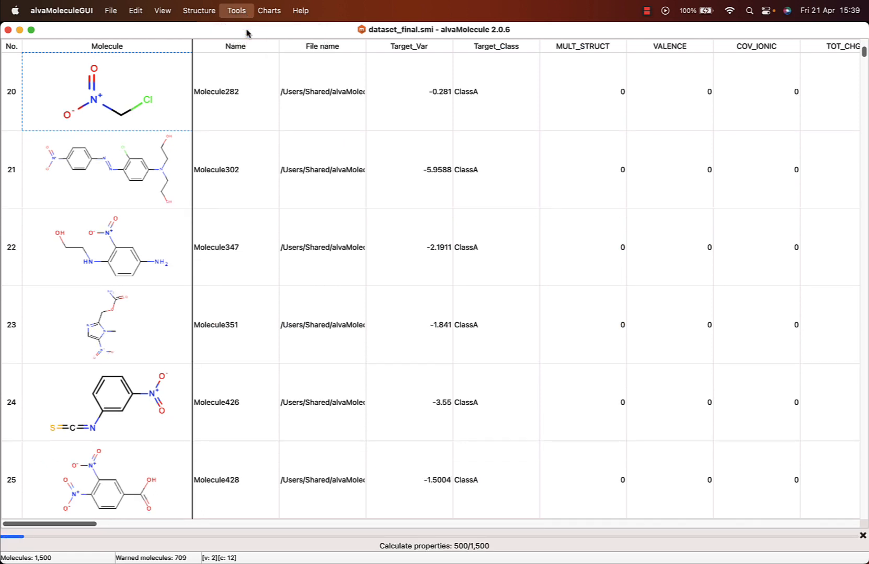
- Plot Target_Var against MW and filter the molecules to the points with Target_Var about -6.2 to -5 and MW about 115 to 525
{"action": "left_click", "coordinate": [270, 10]}
{"action": "left_click", "coordinate": [267, 57]}
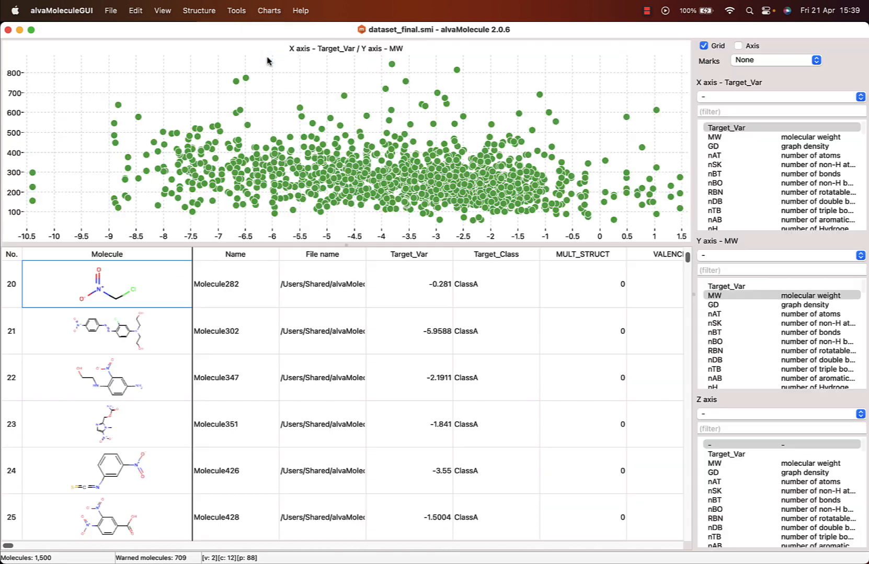
{"action": "left_click_drag", "start_coordinate": [265, 127], "coordinate": [324, 209]}
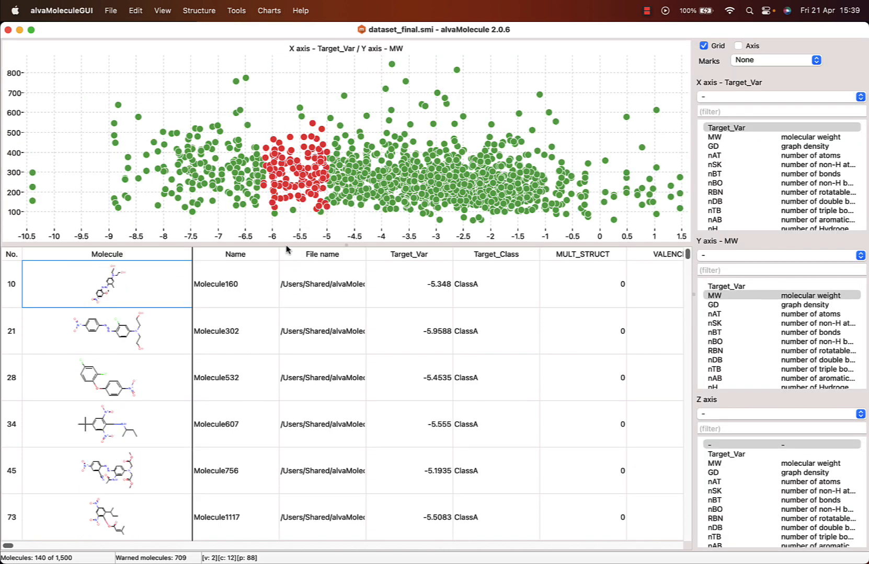
{"action": "scroll", "coordinate": [132, 400], "scroll_direction": "down", "scroll_amount": 3}
{"action": "scroll", "coordinate": [132, 400], "scroll_direction": "down", "scroll_amount": 4}
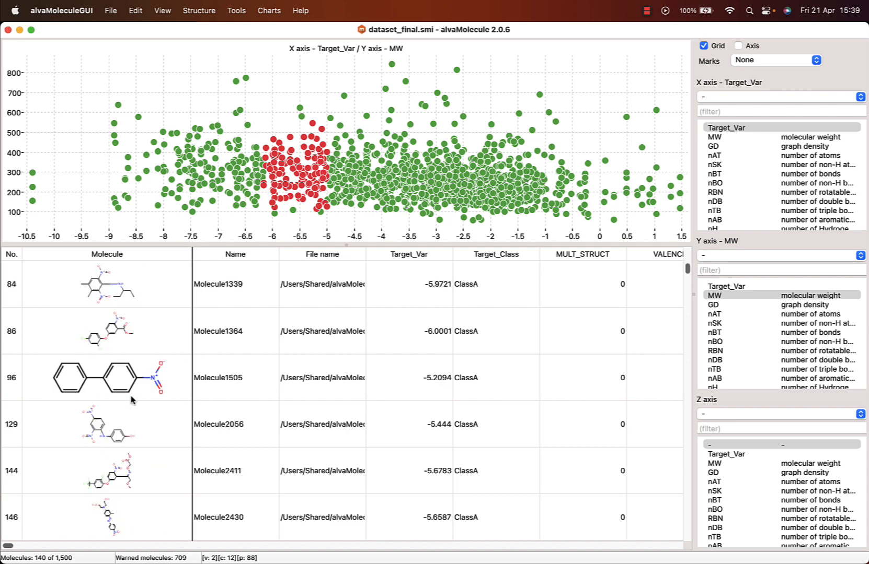
{"action": "right_click", "coordinate": [597, 258]}
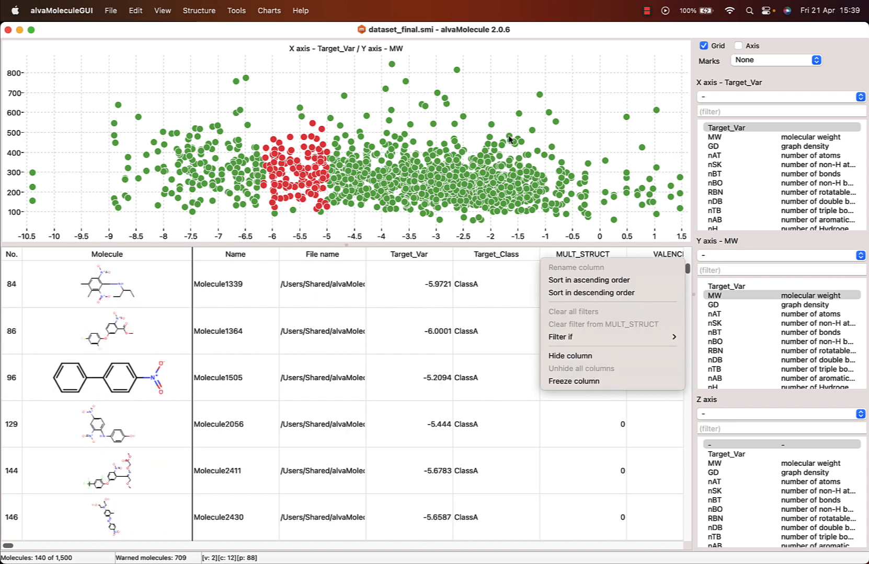
{"action": "left_click", "coordinate": [511, 135]}
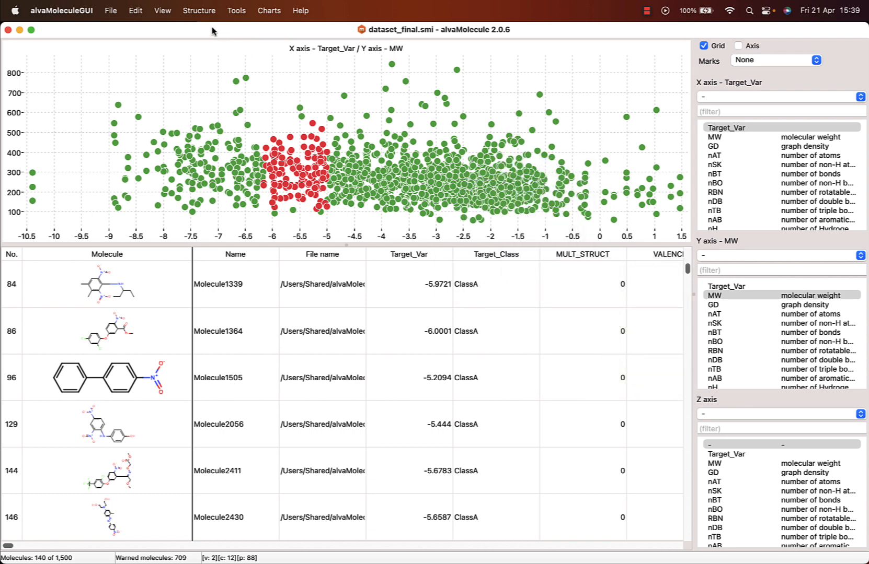
- Highlight the warnings on the molecule structures
{"action": "left_click", "coordinate": [162, 10]}
{"action": "mouse_move", "coordinate": [172, 107]}
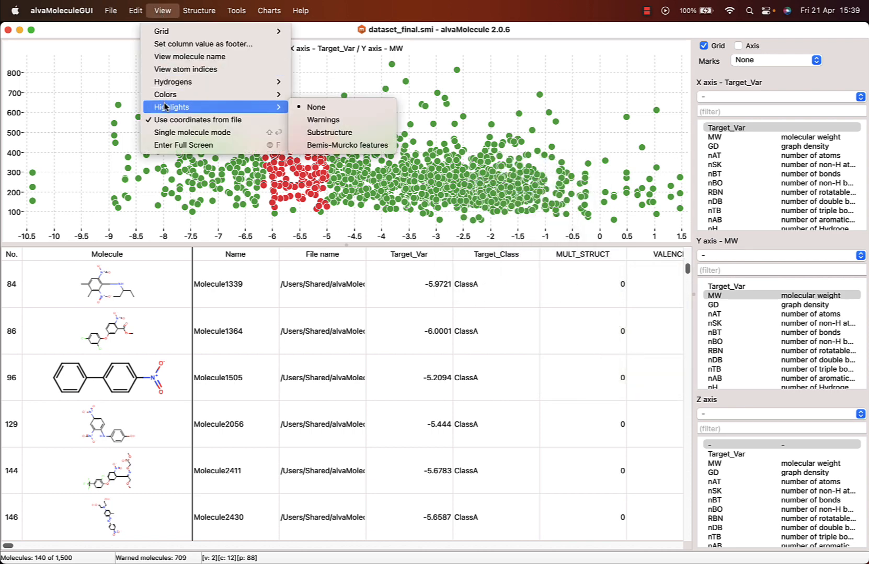
{"action": "left_click", "coordinate": [343, 120]}
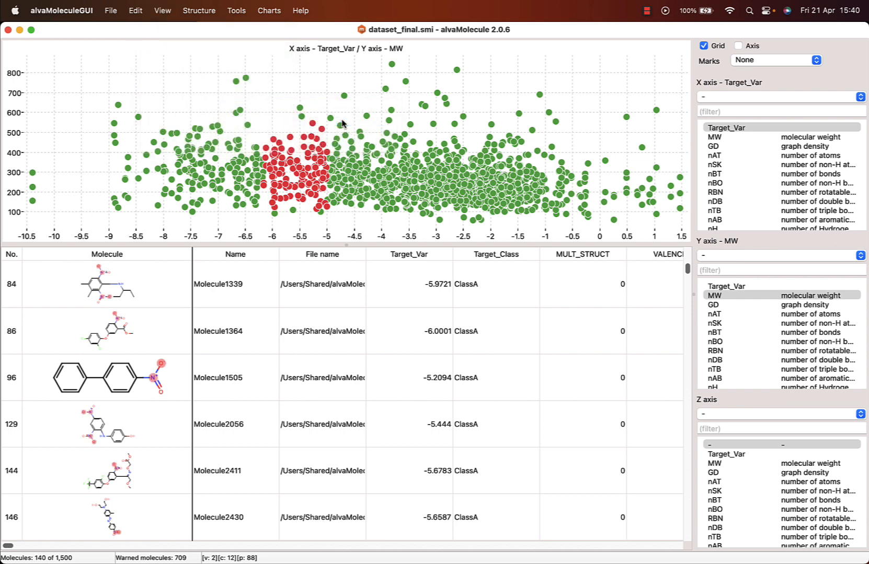
- Highlight the substructure matching the SMARTS N=O on the molecule structures
{"action": "left_click", "coordinate": [167, 11]}
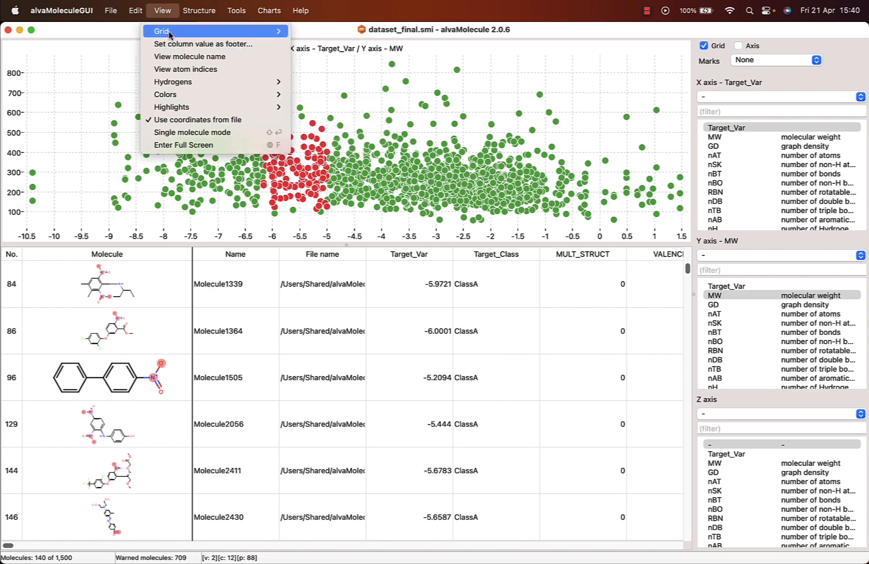
{"action": "mouse_move", "coordinate": [199, 109]}
{"action": "left_click", "coordinate": [339, 131]}
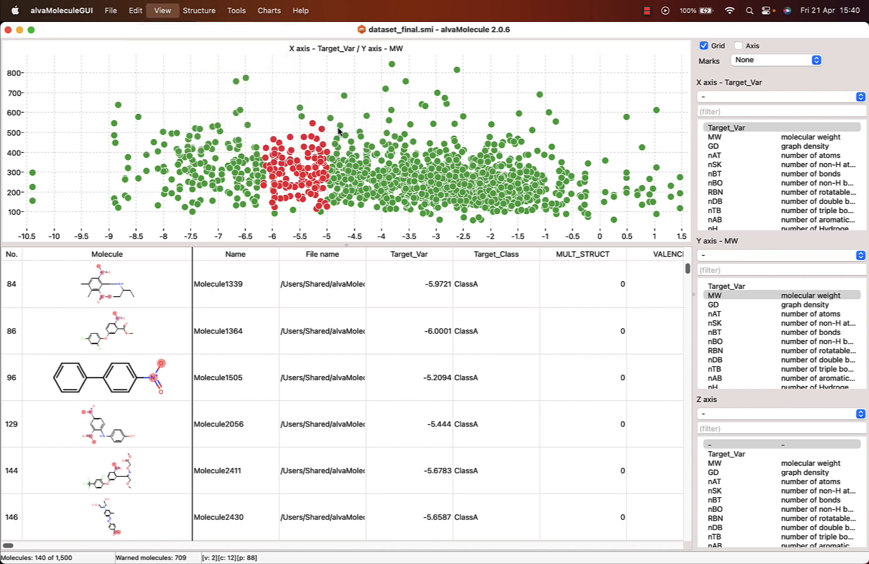
{"action": "type", "text": "N=O"}
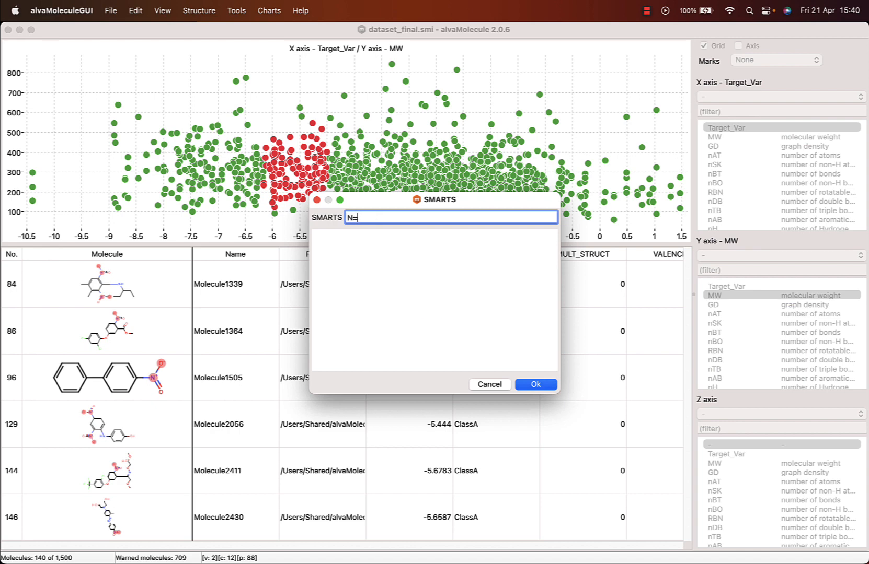
{"action": "left_click", "coordinate": [542, 388]}
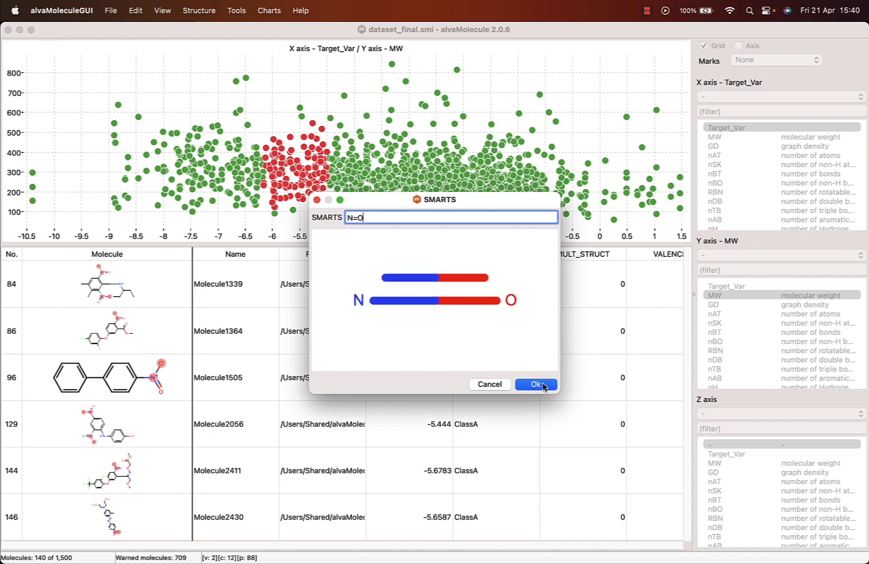
- Highlight the Bemis-Murcko features on the molecule structures
{"action": "left_click", "coordinate": [156, 12]}
{"action": "mouse_move", "coordinate": [197, 108]}
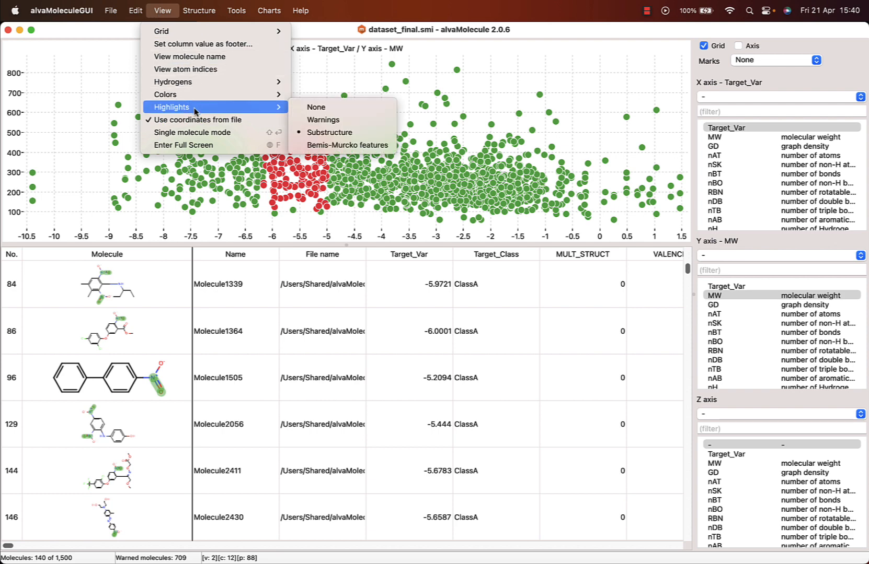
{"action": "left_click", "coordinate": [344, 146]}
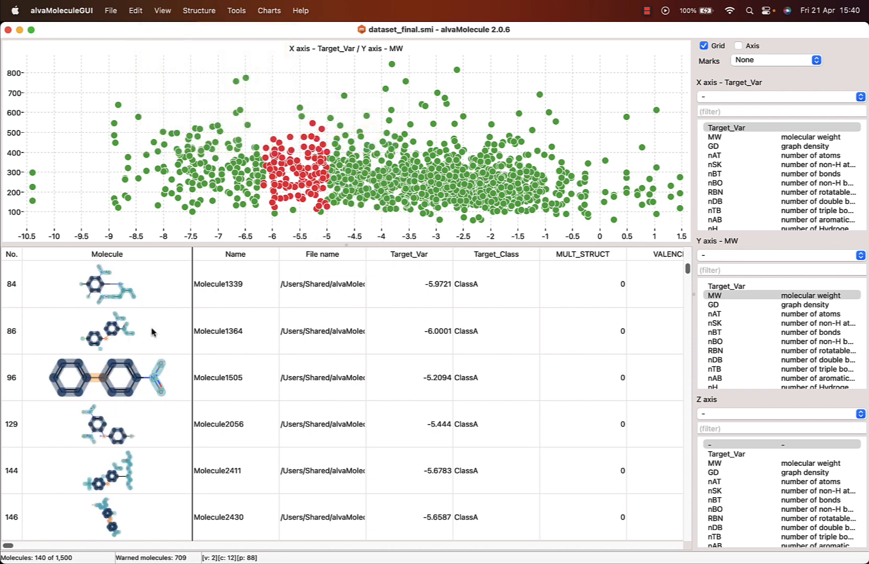
- Start saving the curated molecules to a new file
{"action": "left_click", "coordinate": [135, 12]}
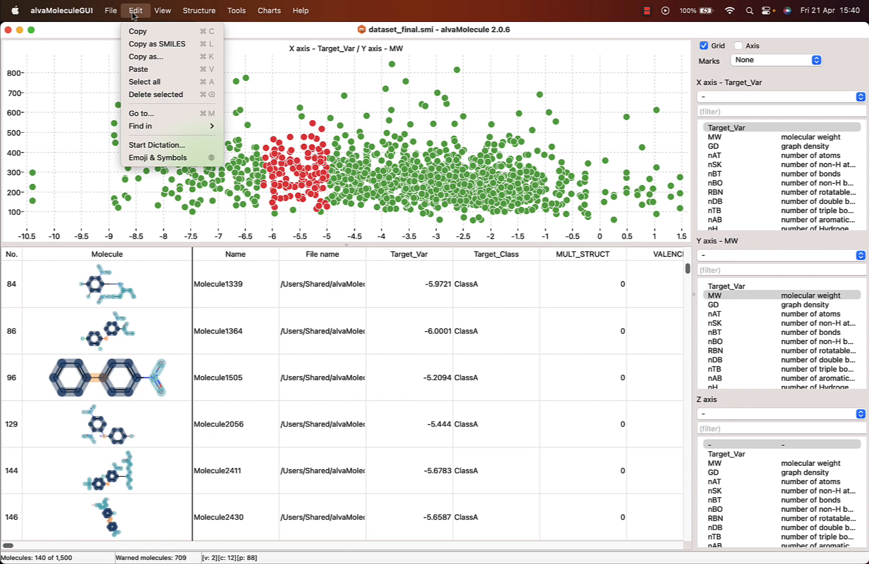
{"action": "mouse_move", "coordinate": [180, 126]}
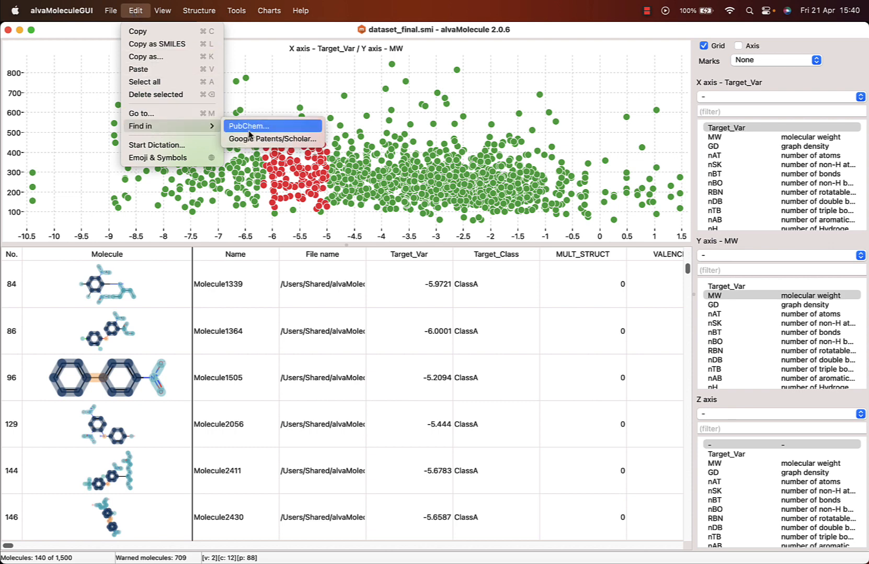
{"action": "left_click", "coordinate": [116, 13]}
{"action": "left_click", "coordinate": [116, 14]}
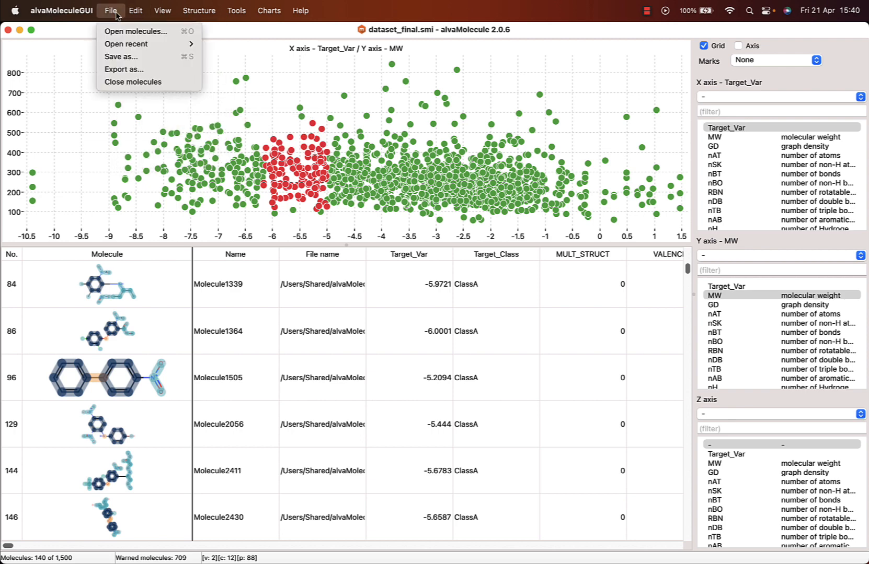
{"action": "left_click", "coordinate": [121, 58]}
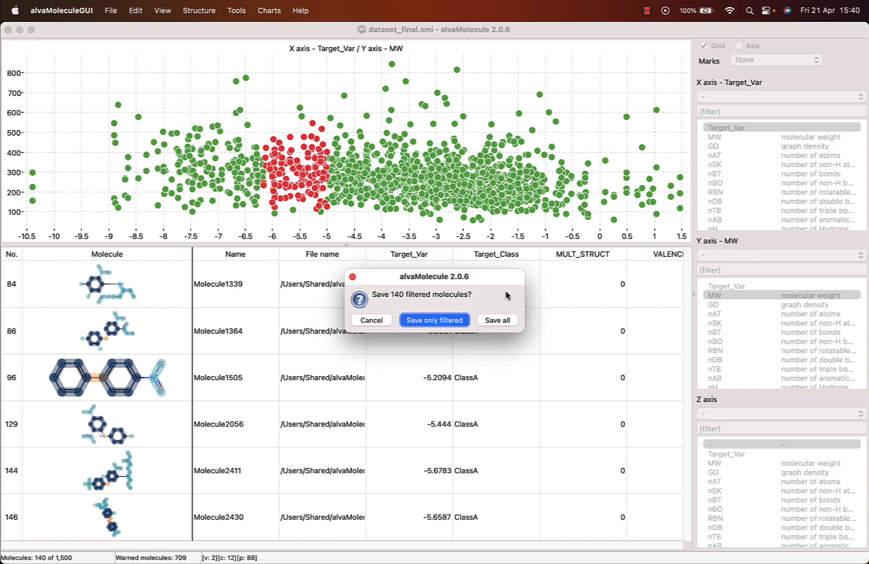